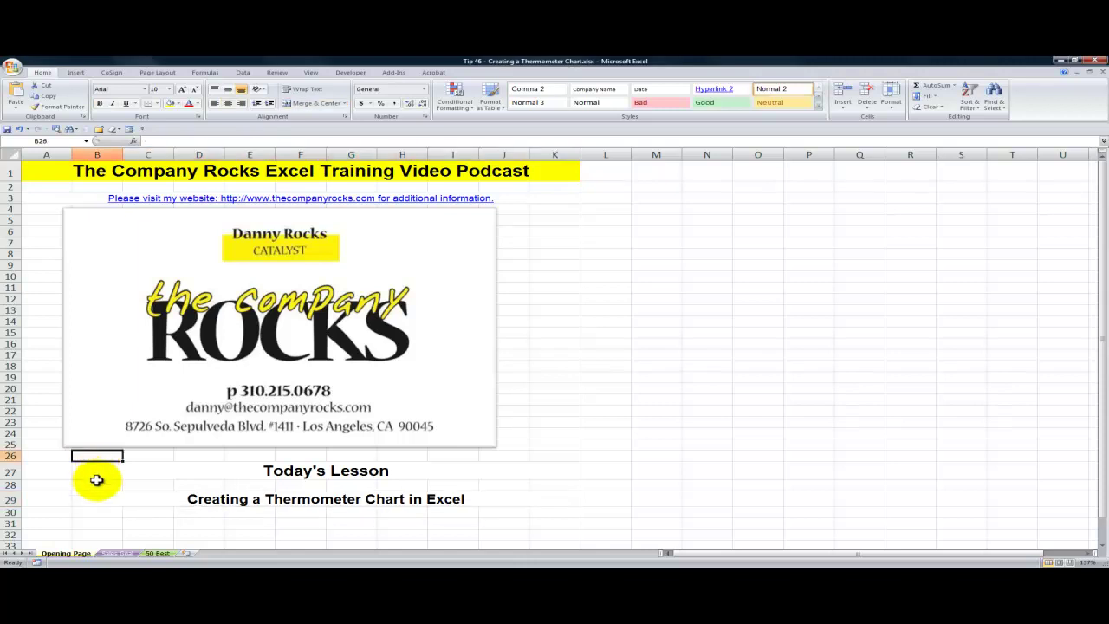
On the Sales Goal sheet, inspect the SUM formula behind the $709,048 total in B34, then select the $1,500,000 goal in B35.
click(96, 498)
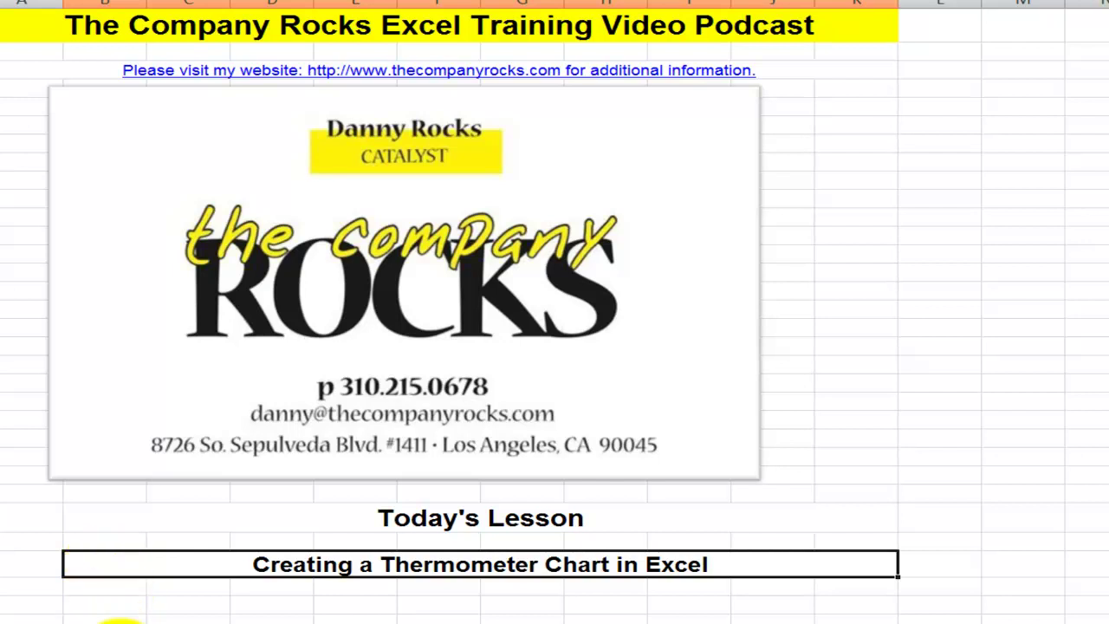
click(121, 622)
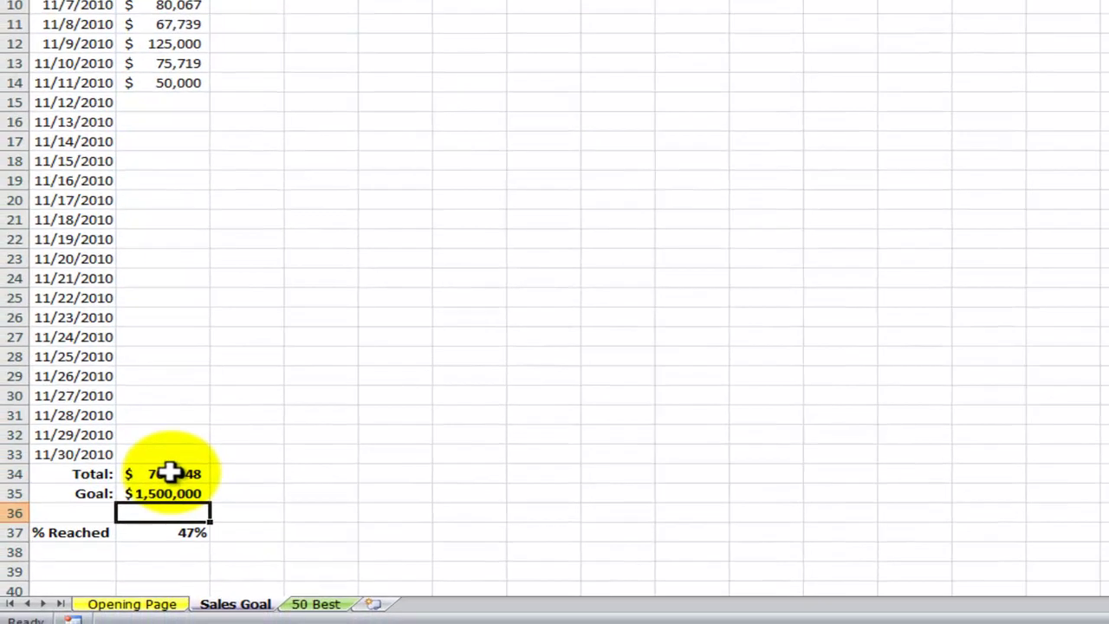
click(169, 472)
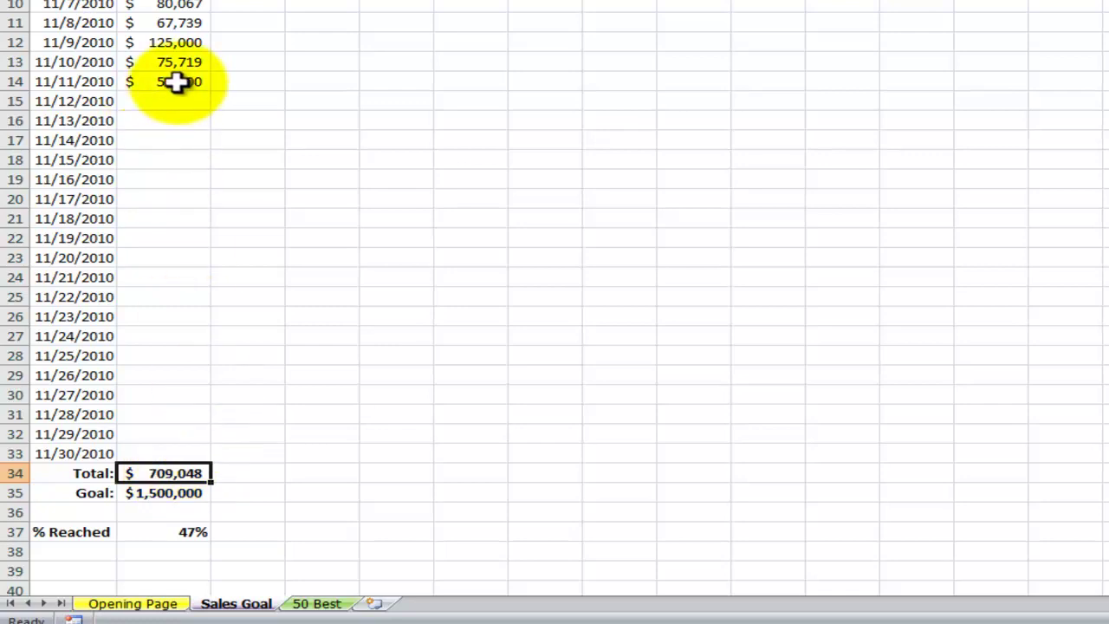
double_click(160, 468)
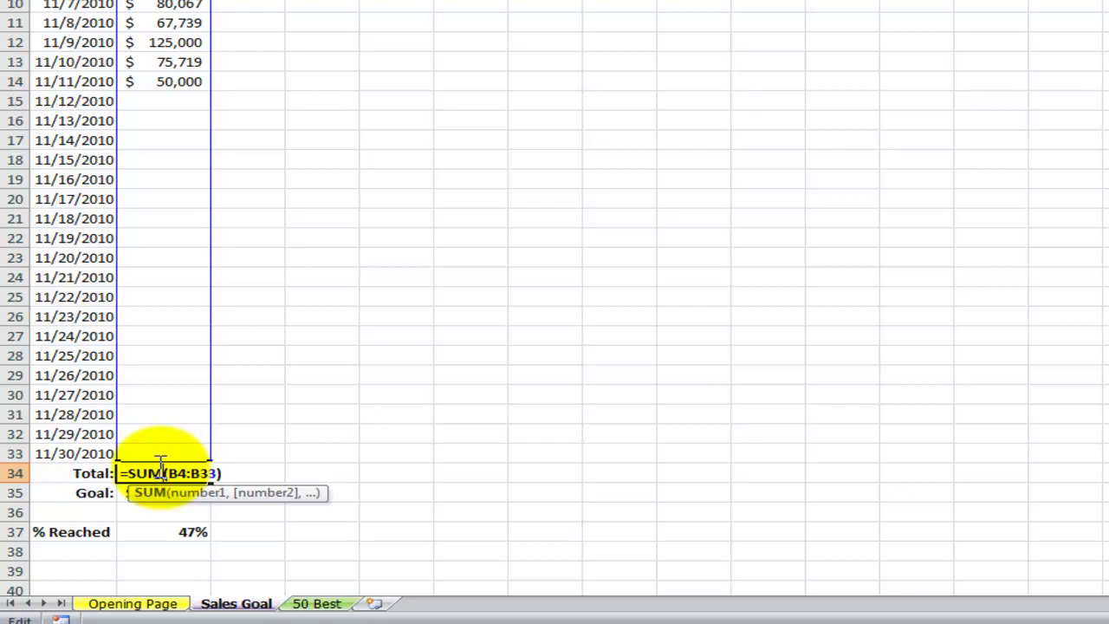
key(Escape)
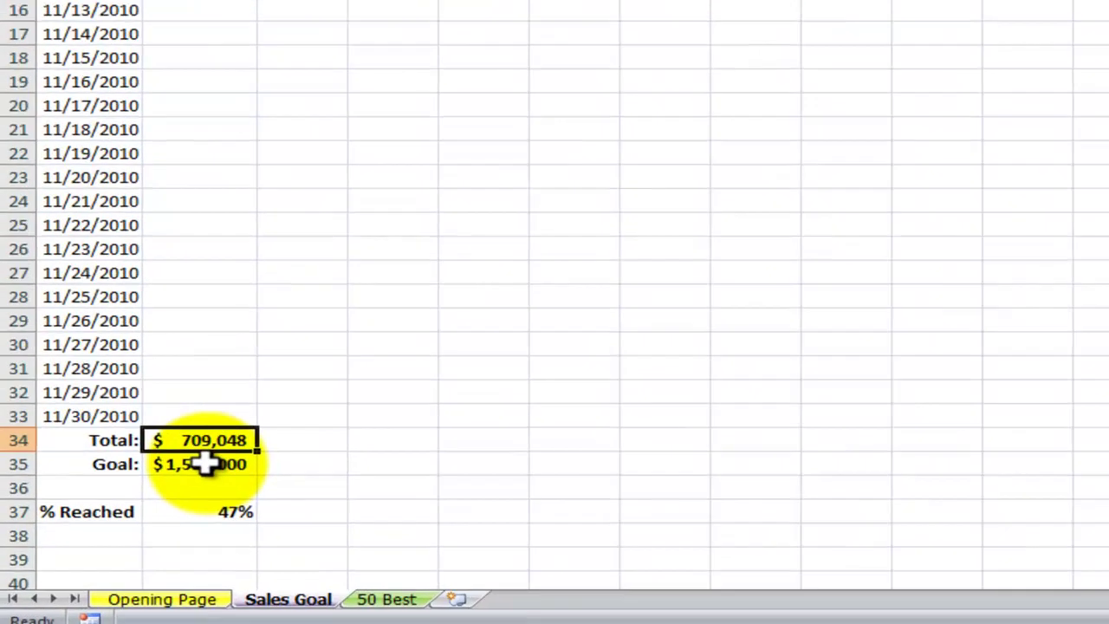
click(165, 492)
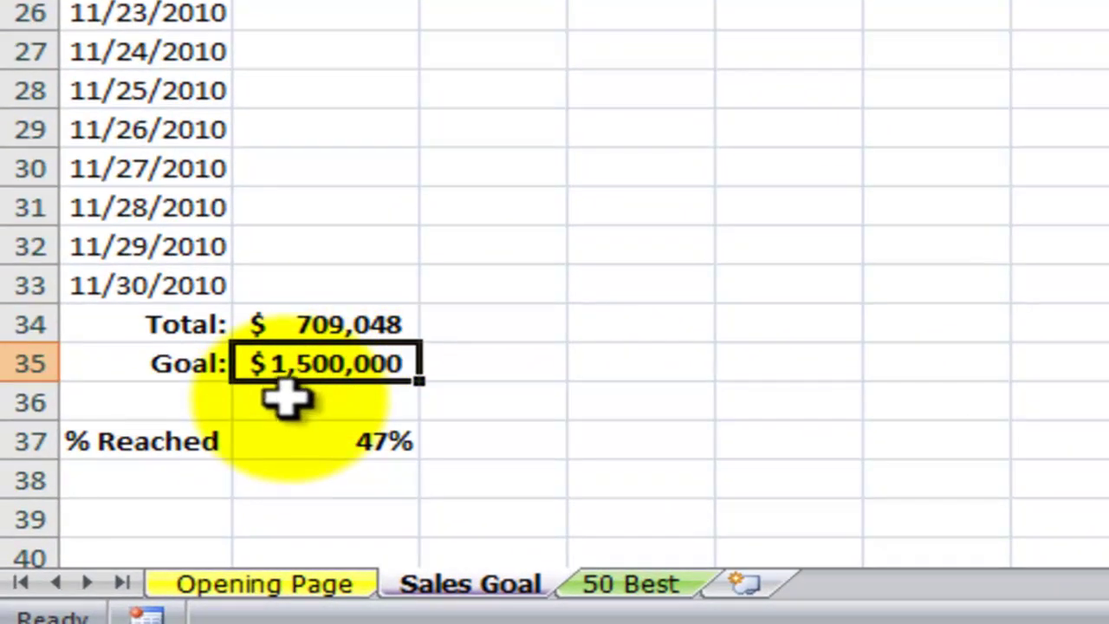
Check the =B34/B35 formula in B37, leaving the 47% % Reached cell selected.
click(313, 444)
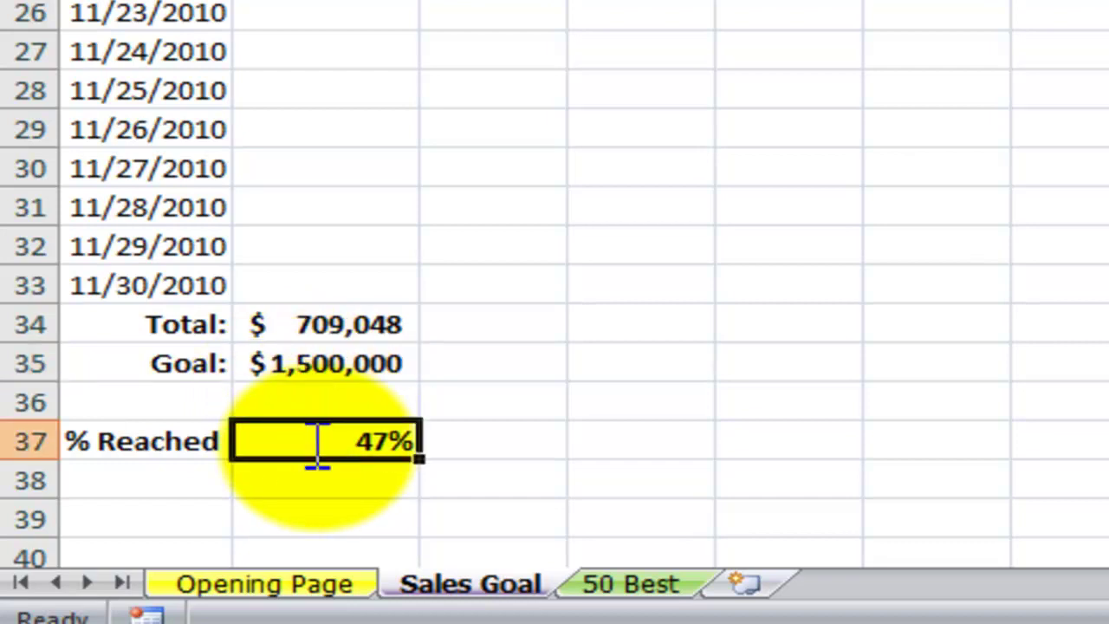
double_click(315, 443)
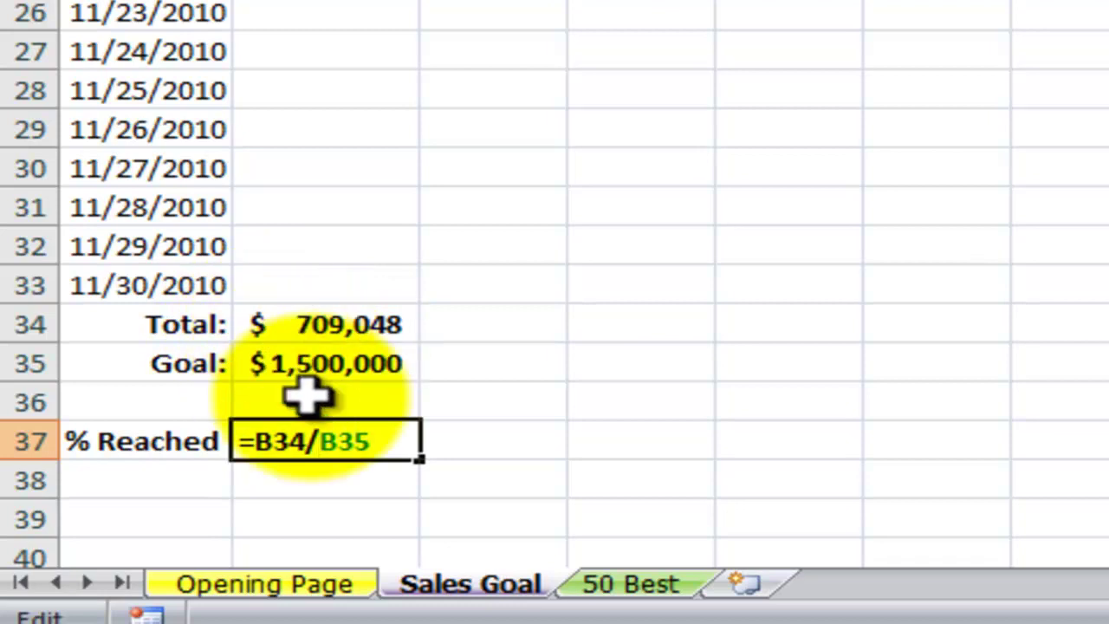
key(Return)
click(329, 445)
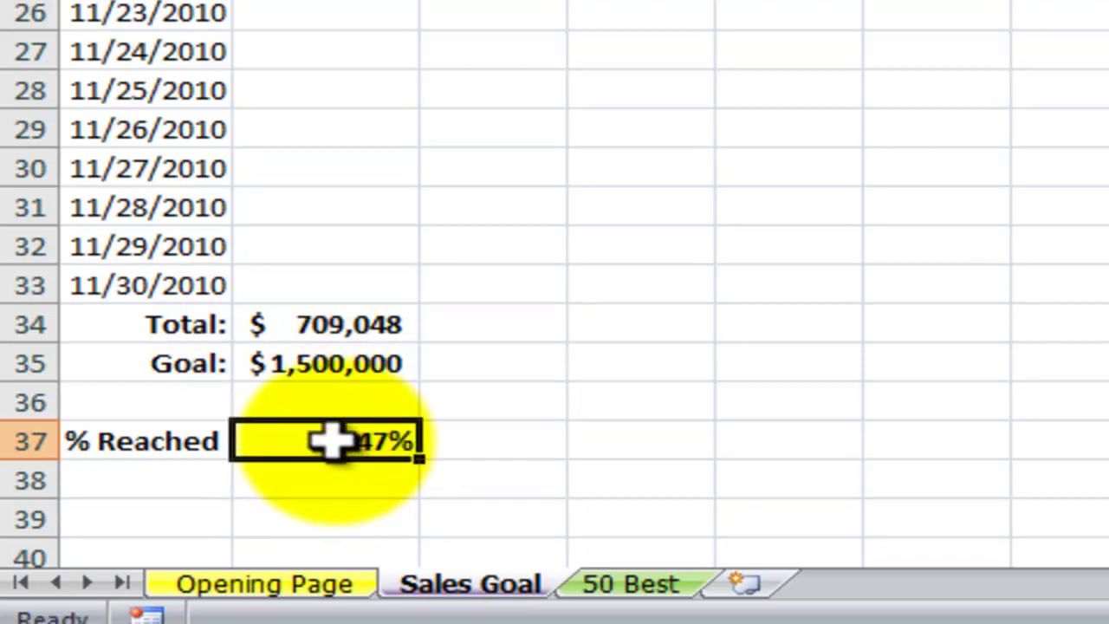
drag(153, 407, 332, 400)
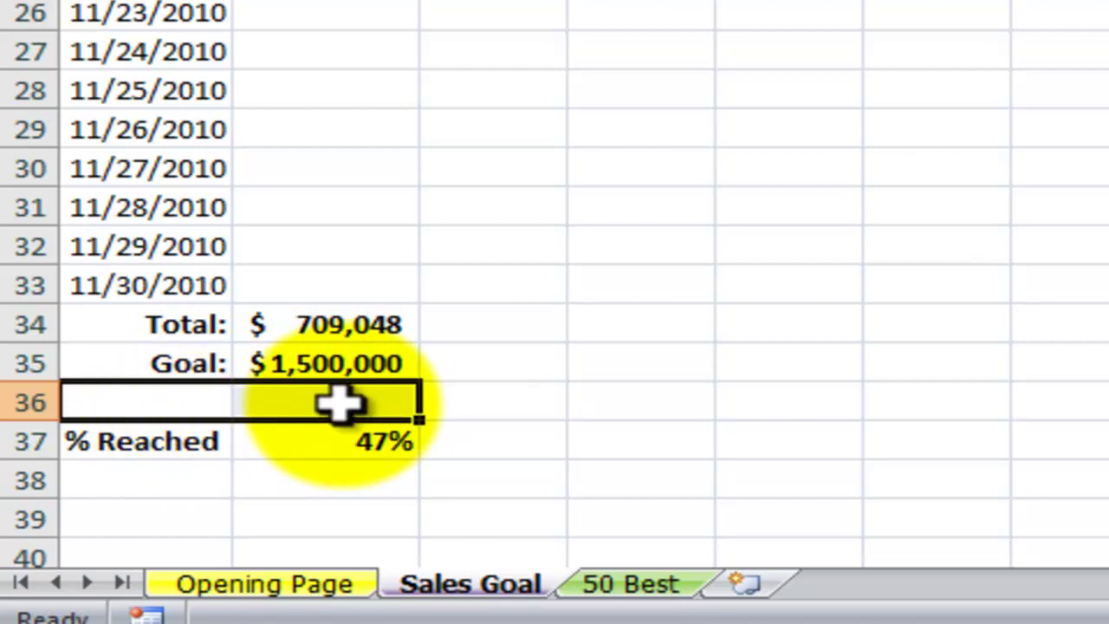
click(343, 444)
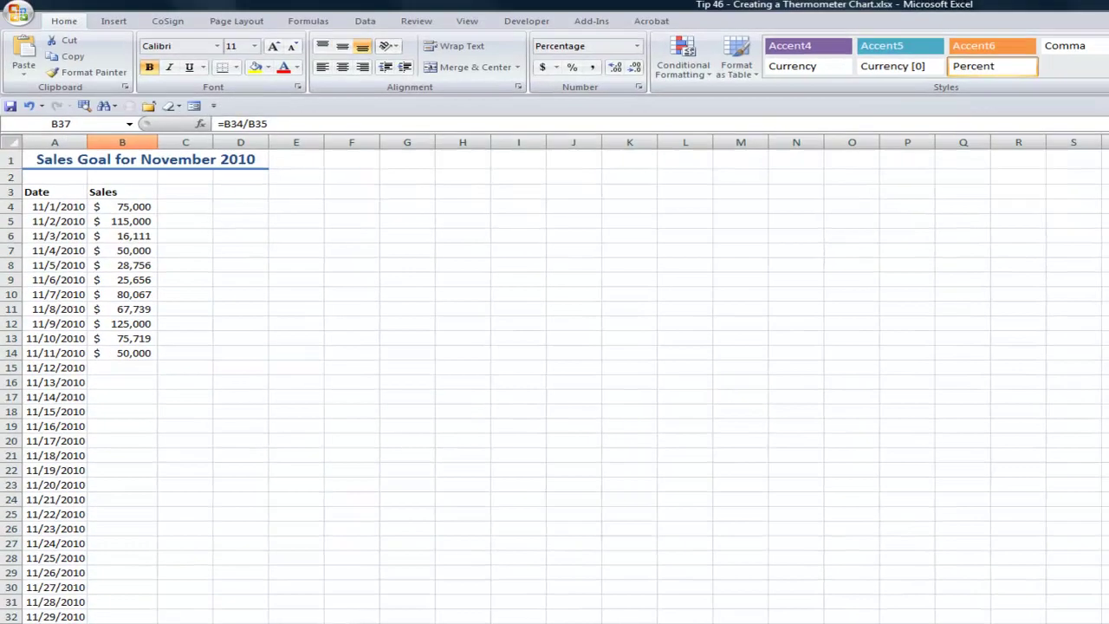
Insert a clustered column chart of the 47% % Reached value beside the sales data.
click(113, 23)
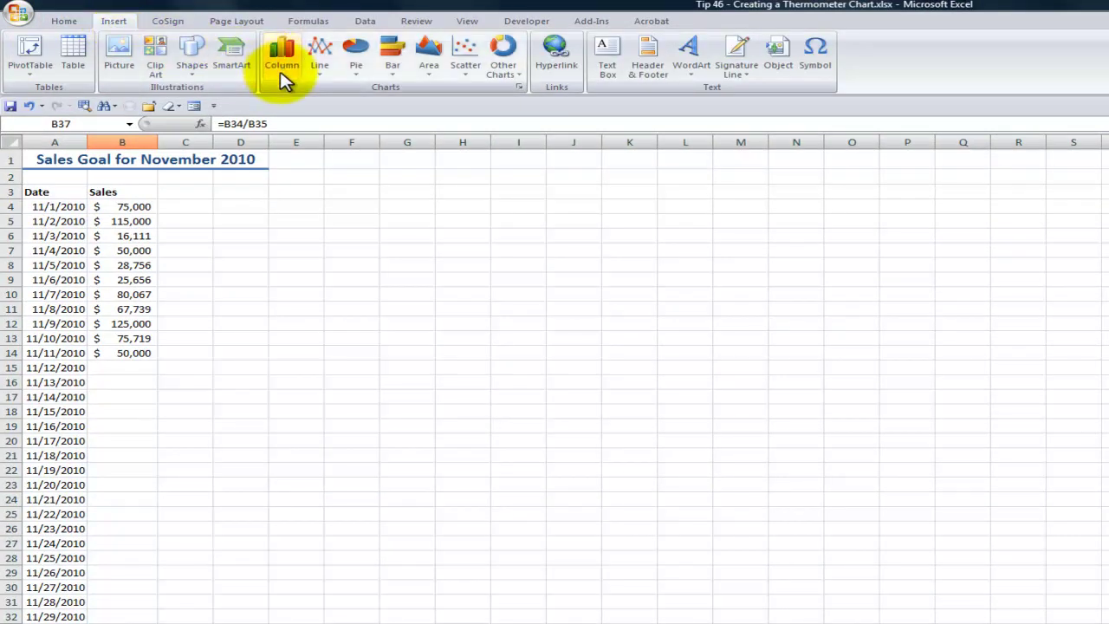
click(282, 61)
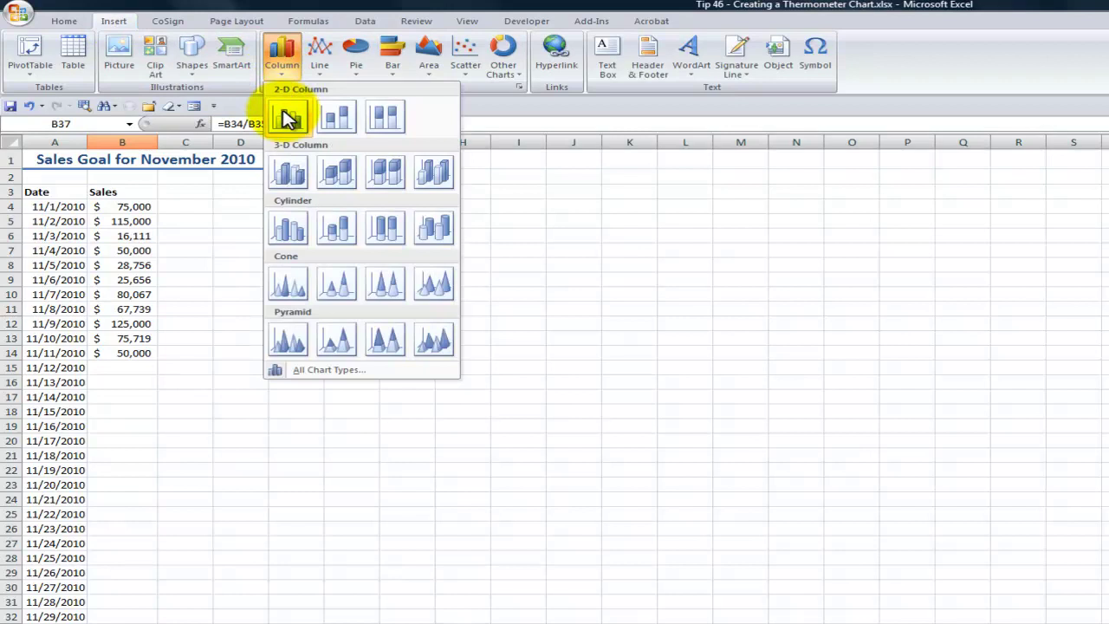
click(288, 118)
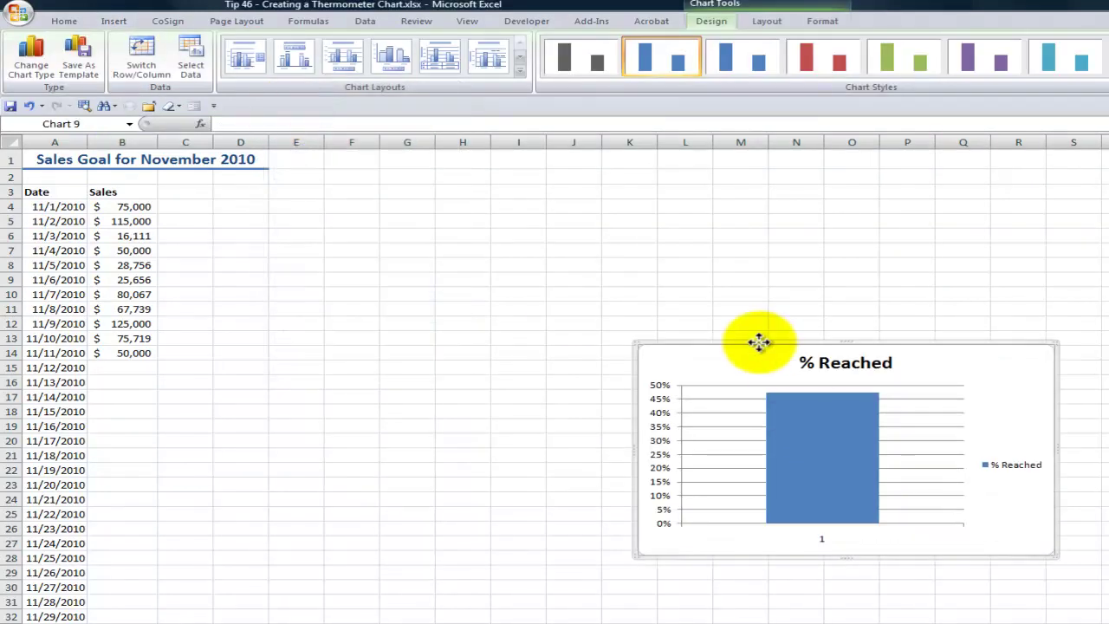
drag(758, 342, 315, 200)
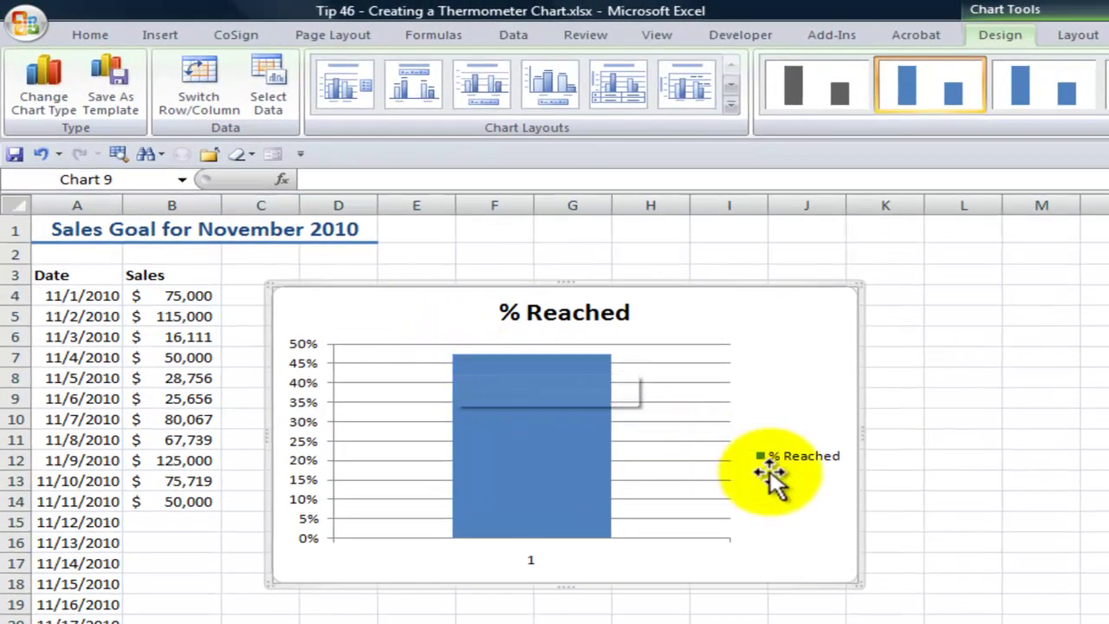
Delete the chart's legend, horizontal category axis and gridlines.
click(795, 455)
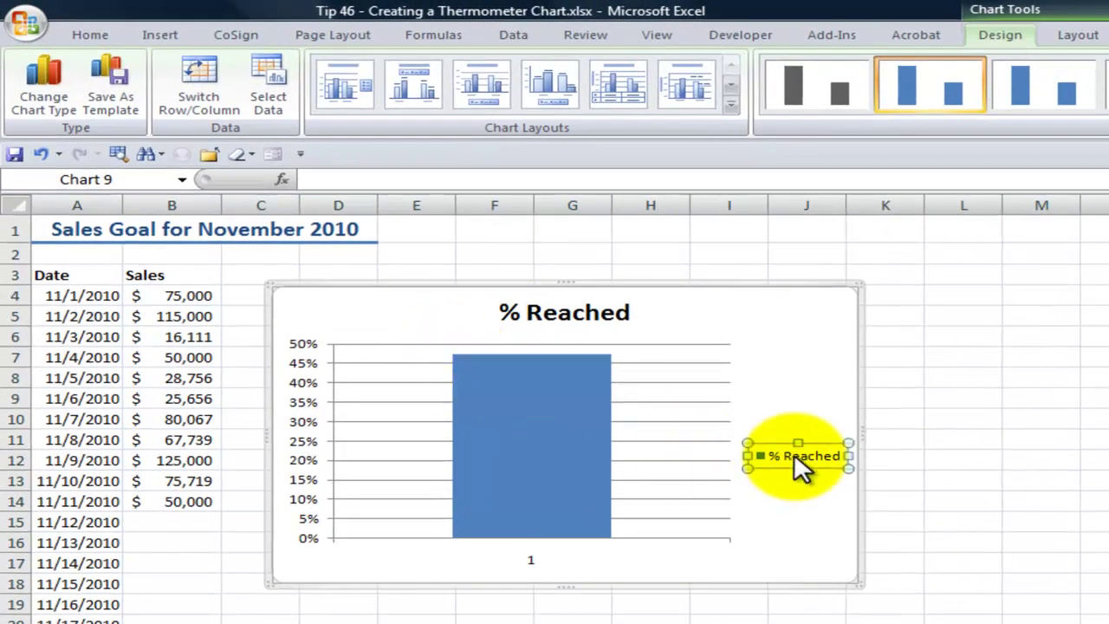
key(Delete)
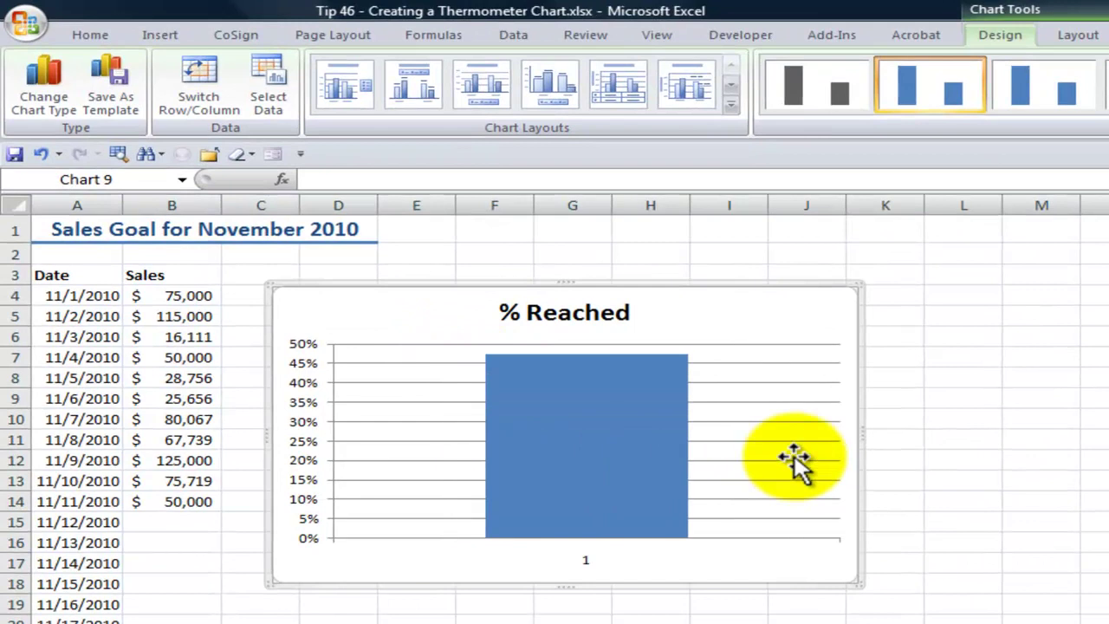
click(588, 570)
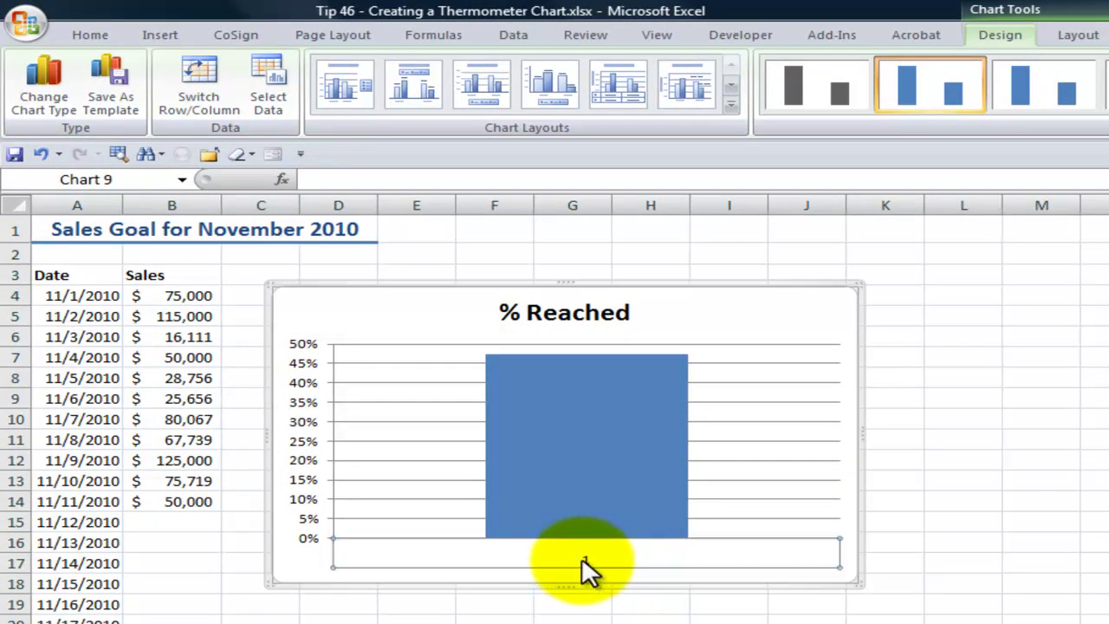
key(Delete)
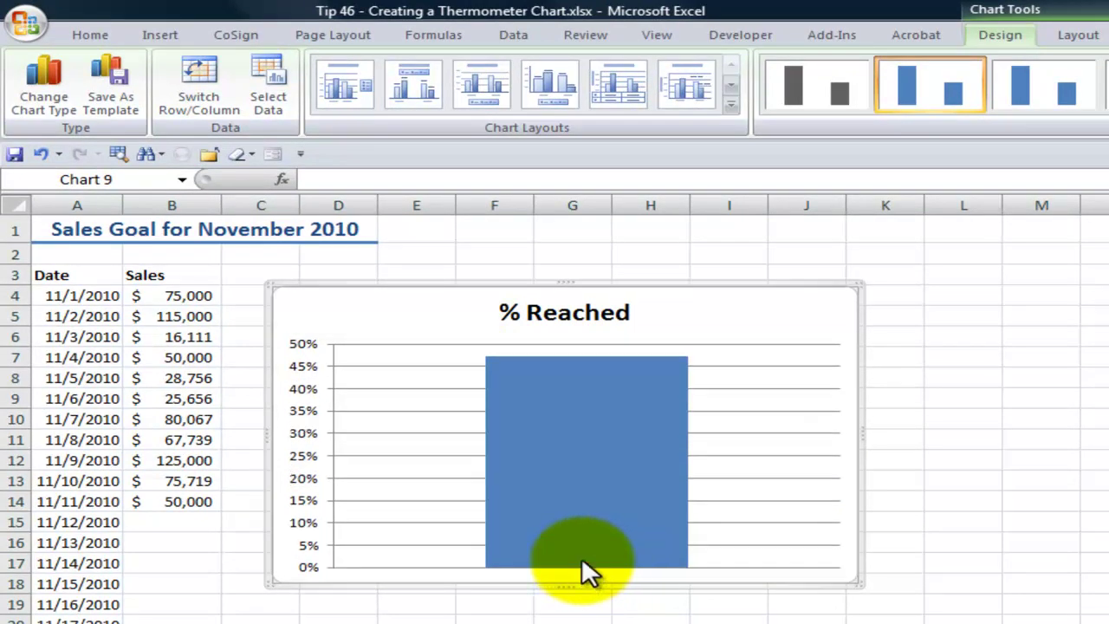
click(771, 456)
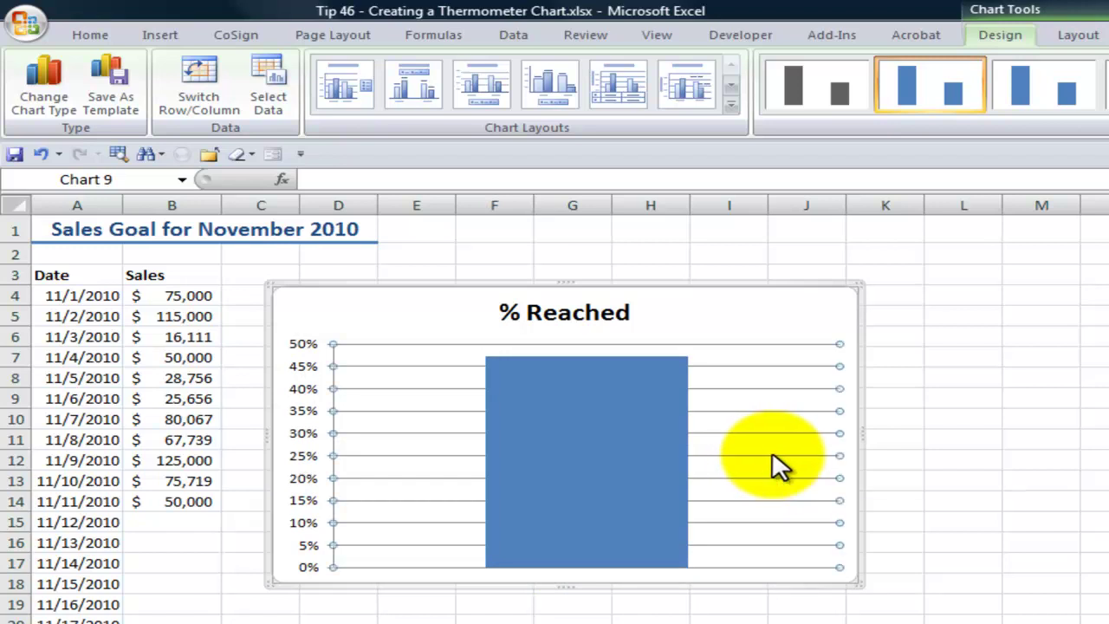
key(Delete)
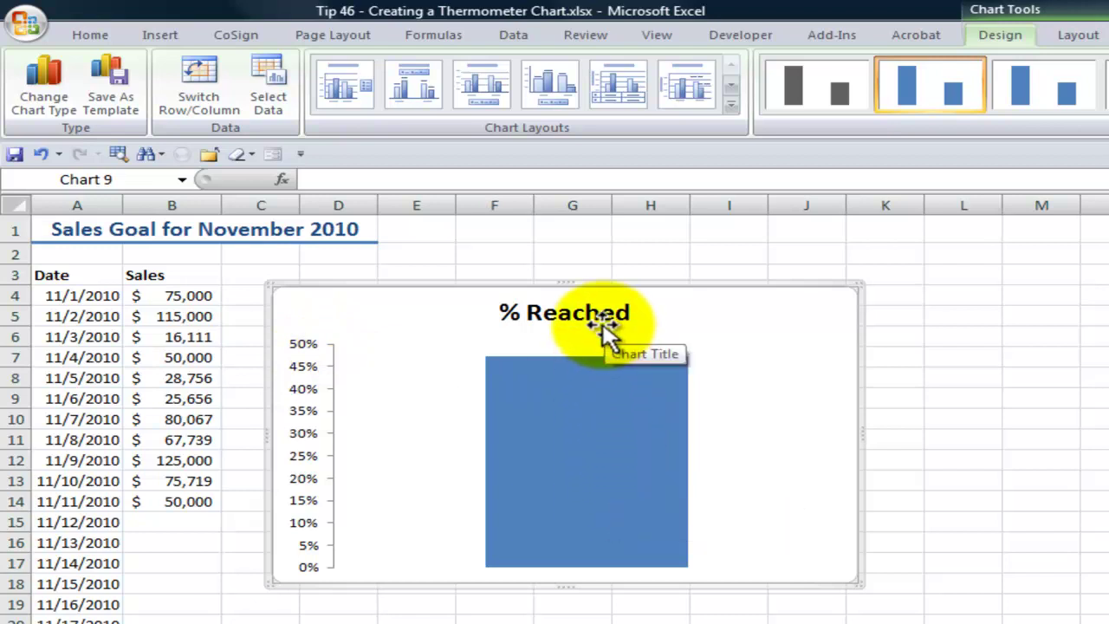
Fix the vertical axis minimum at 0.0 and maximum at 1.0 in Format Axis.
right_click(300, 400)
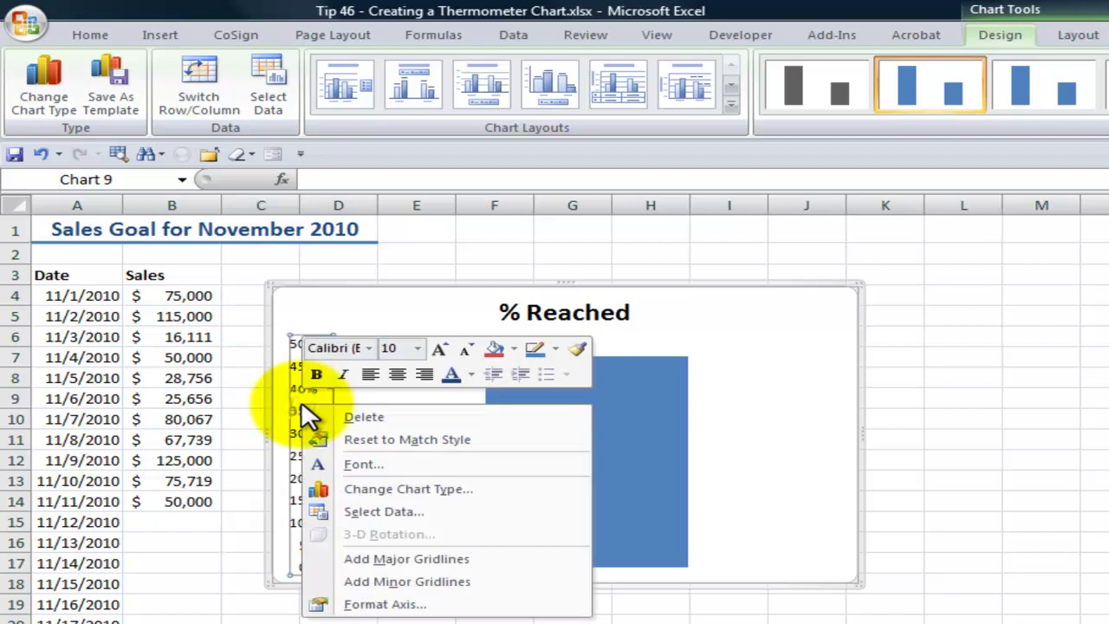
click(430, 610)
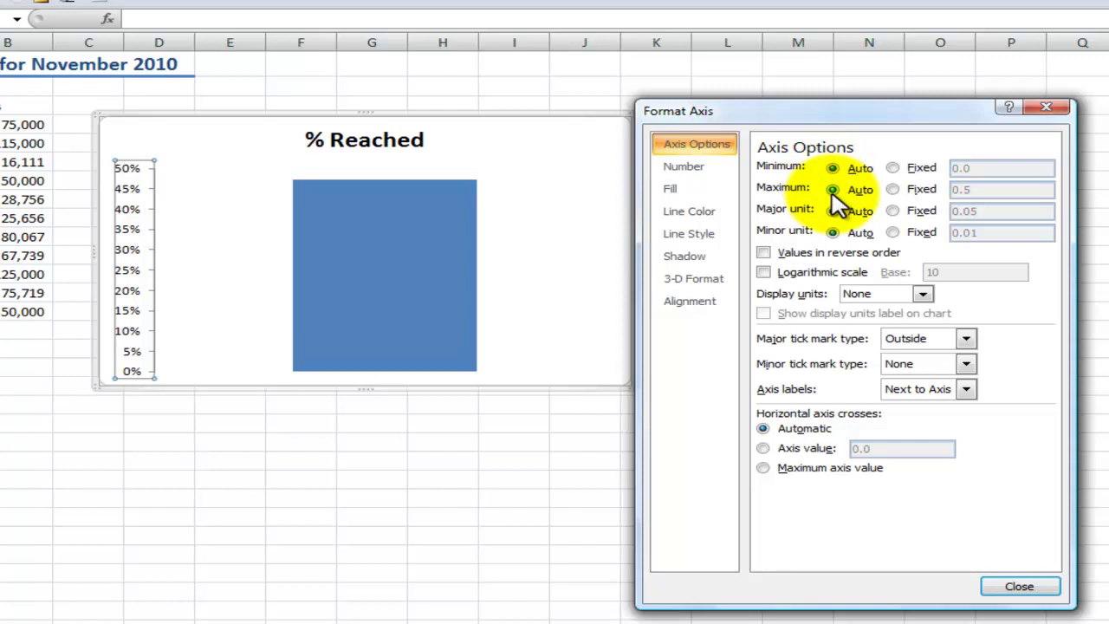
click(892, 167)
click(892, 189)
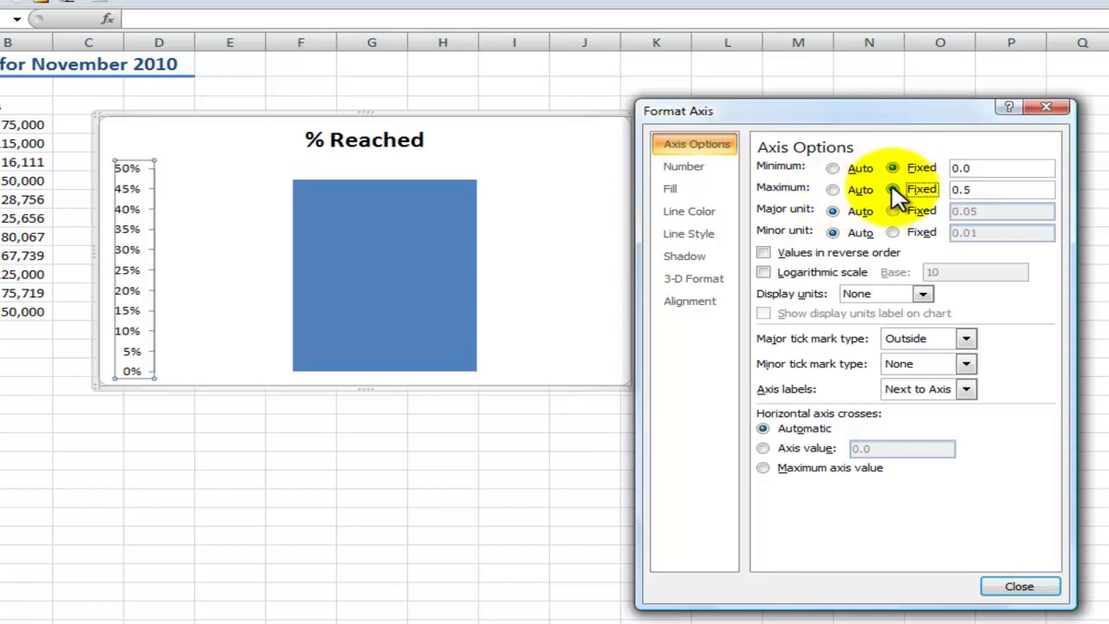
click(983, 167)
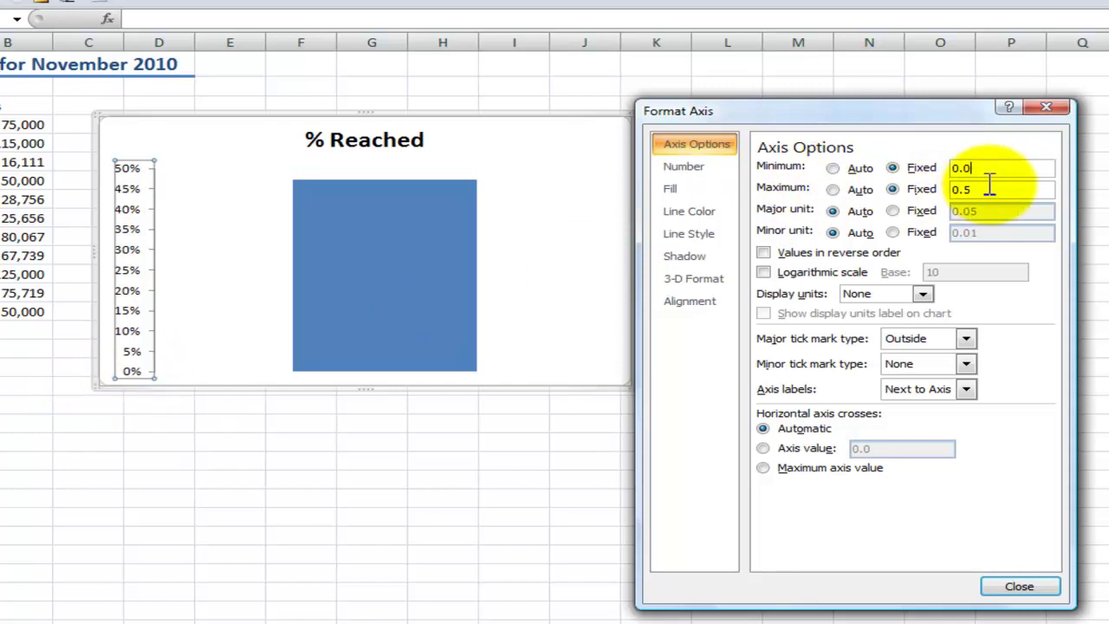
drag(979, 187, 921, 188)
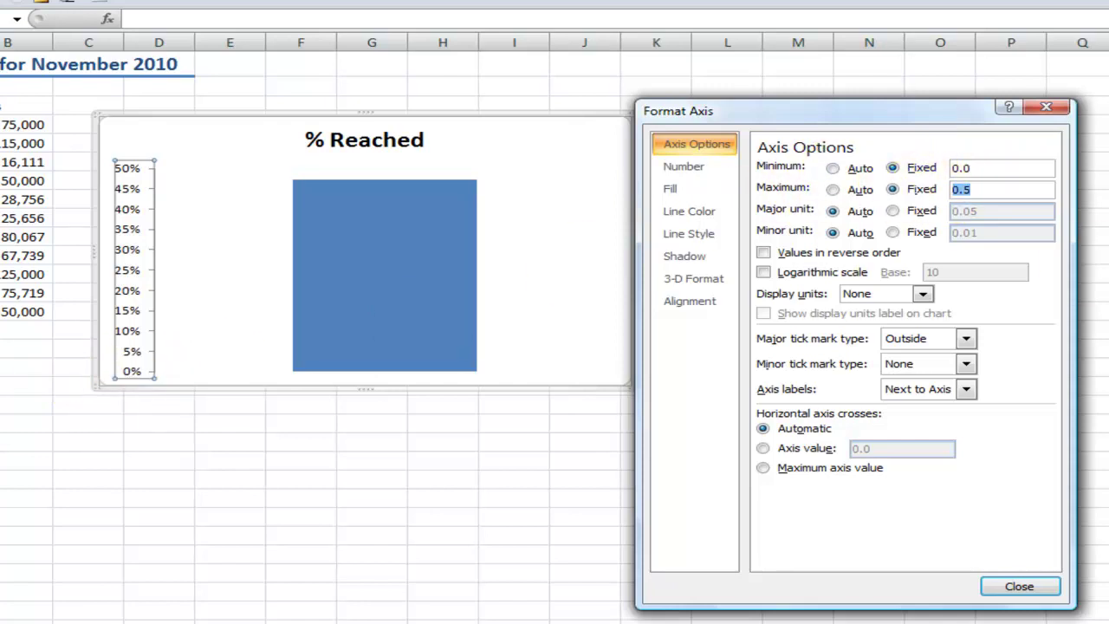
text(1.0)
click(1019, 586)
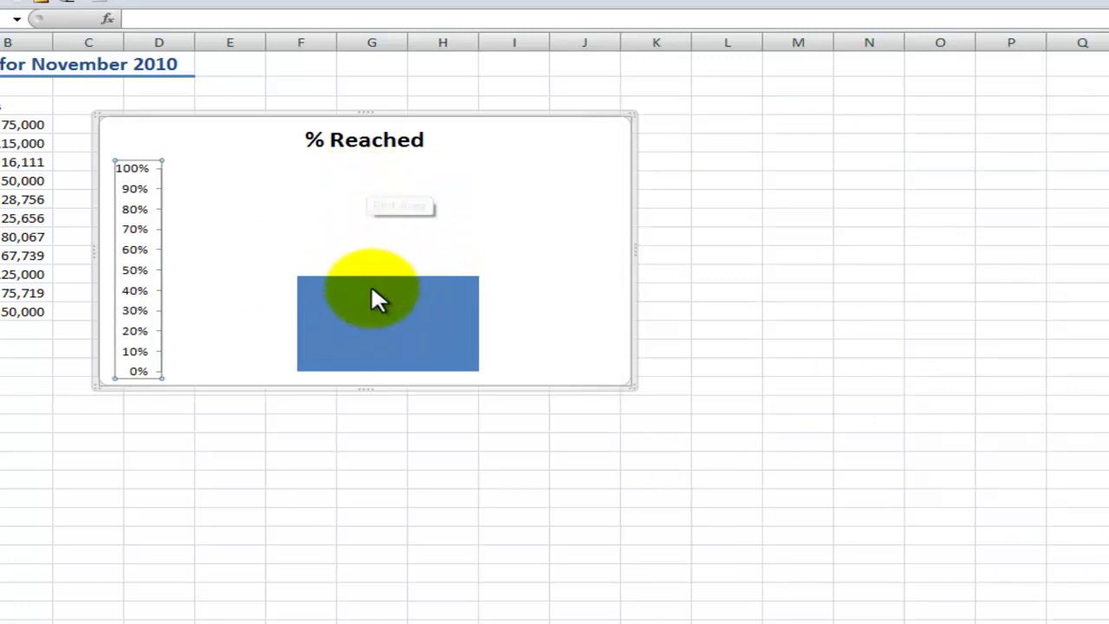
Add an Outside End data label to the % Reached bar and enlarge its 47% text.
mouse_move(371, 288)
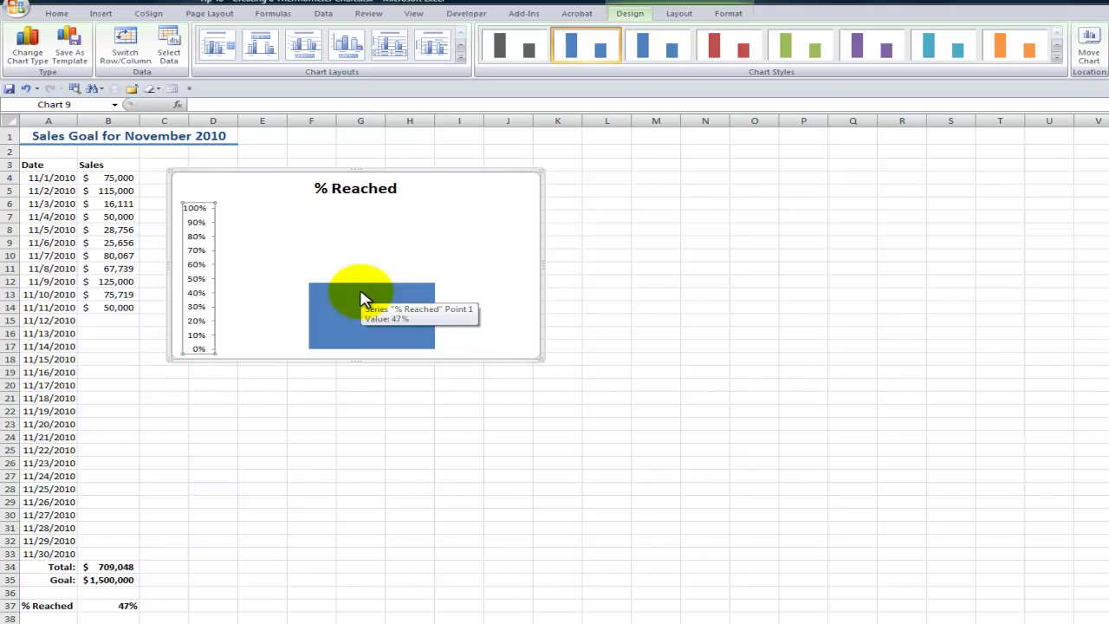
click(109, 606)
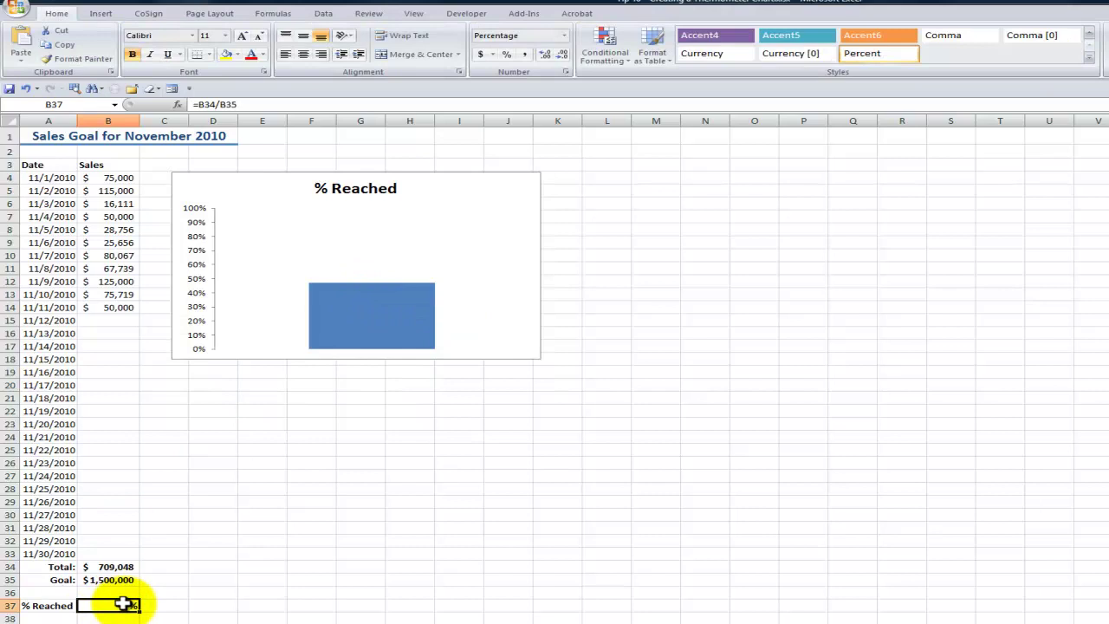
click(382, 312)
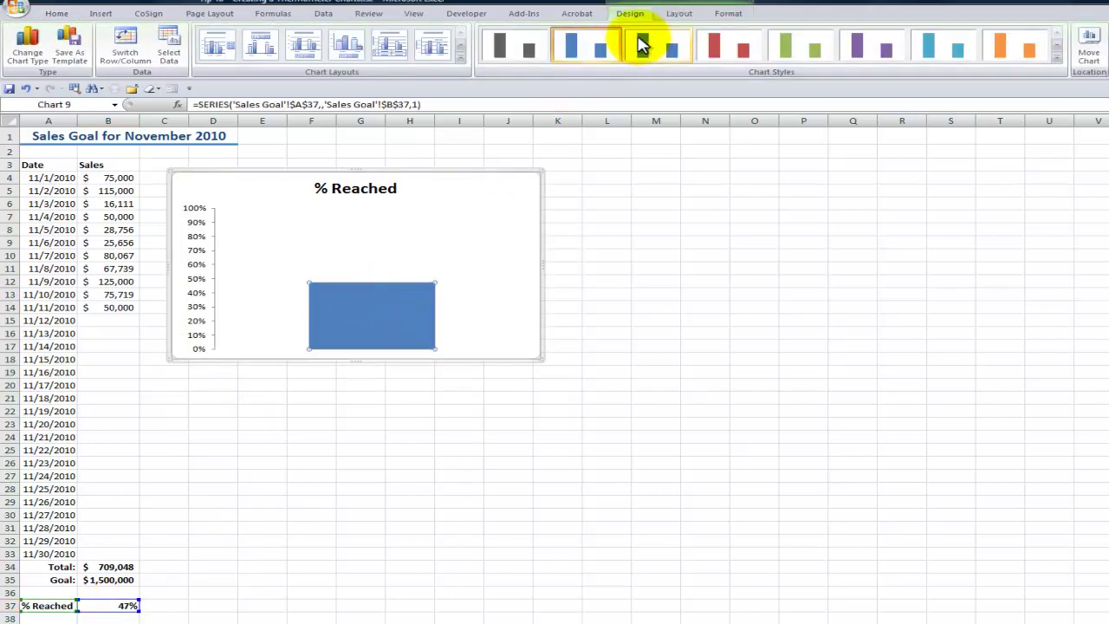
click(680, 15)
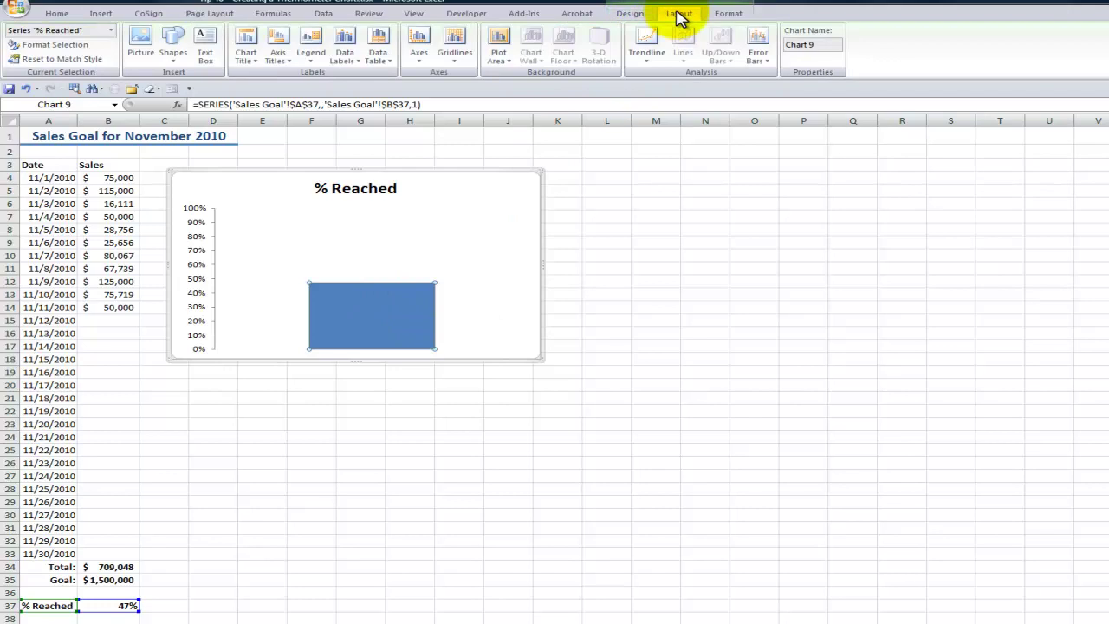
click(346, 57)
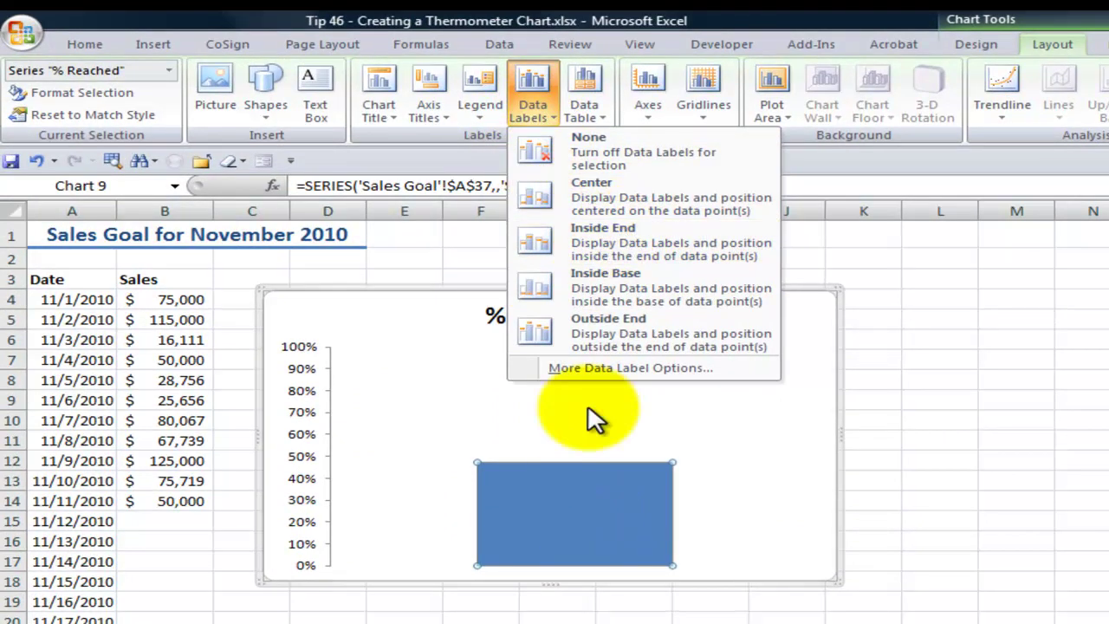
click(608, 325)
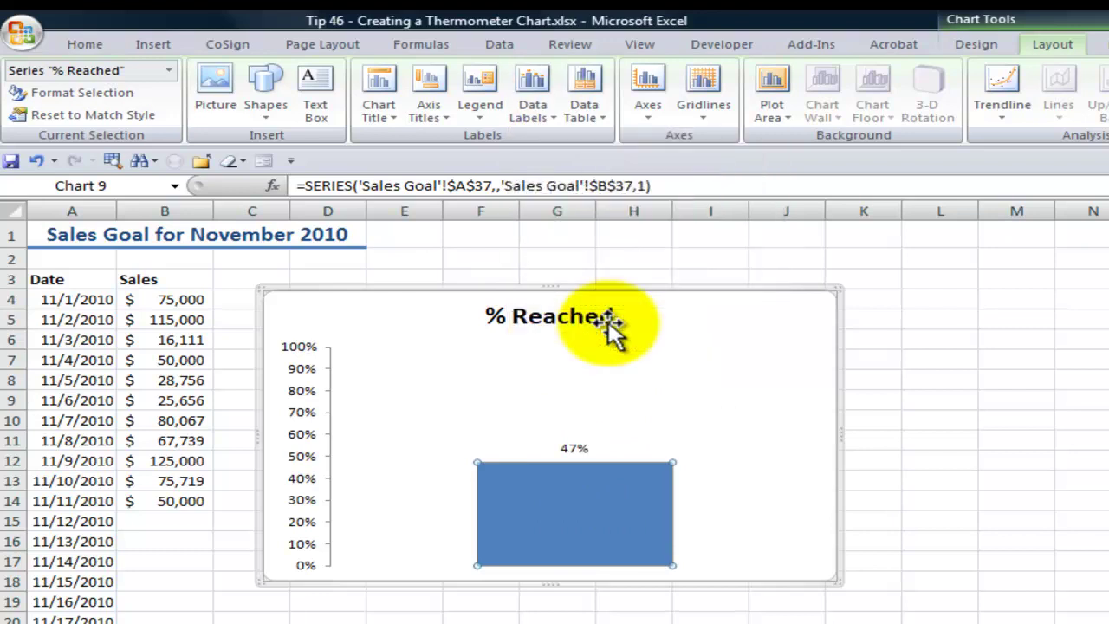
click(567, 447)
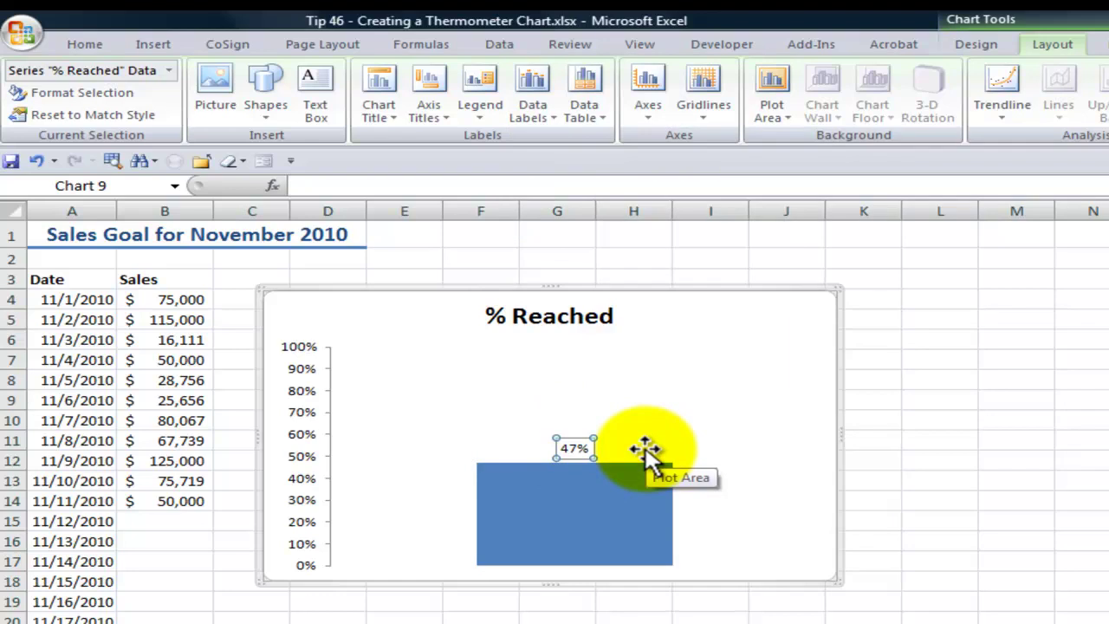
key(ctrl+shift+greater)
key(ctrl+shift+greater)
key(ctrl+shift+greater)
key(ctrl+shift+greater)
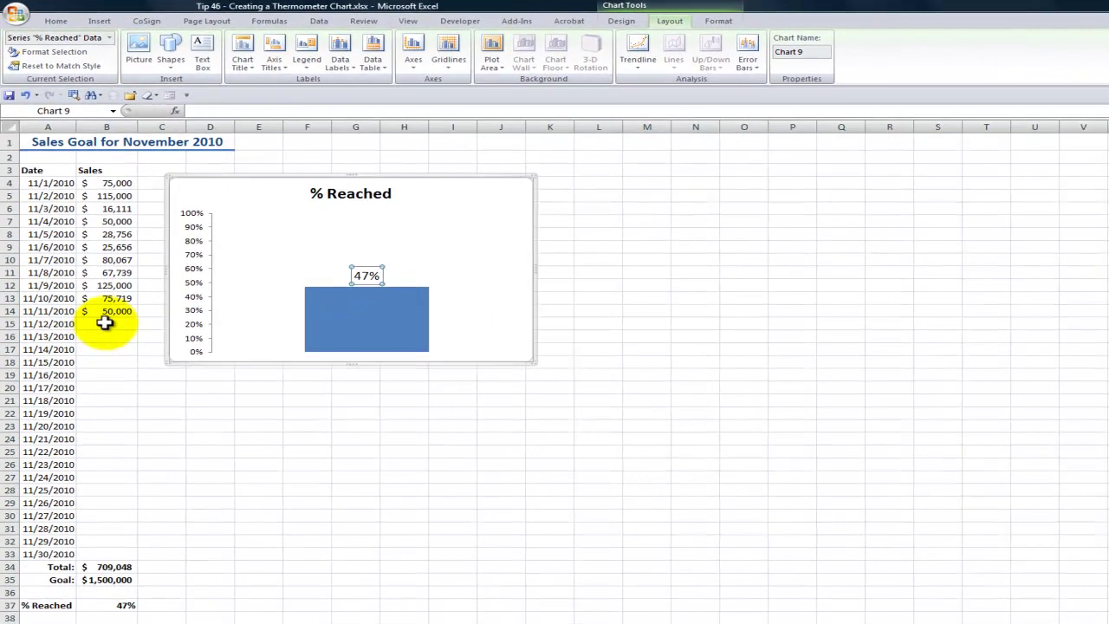
Enter 85,515 as the 11/12 sales in B15, raising the bar to 53%.
click(117, 359)
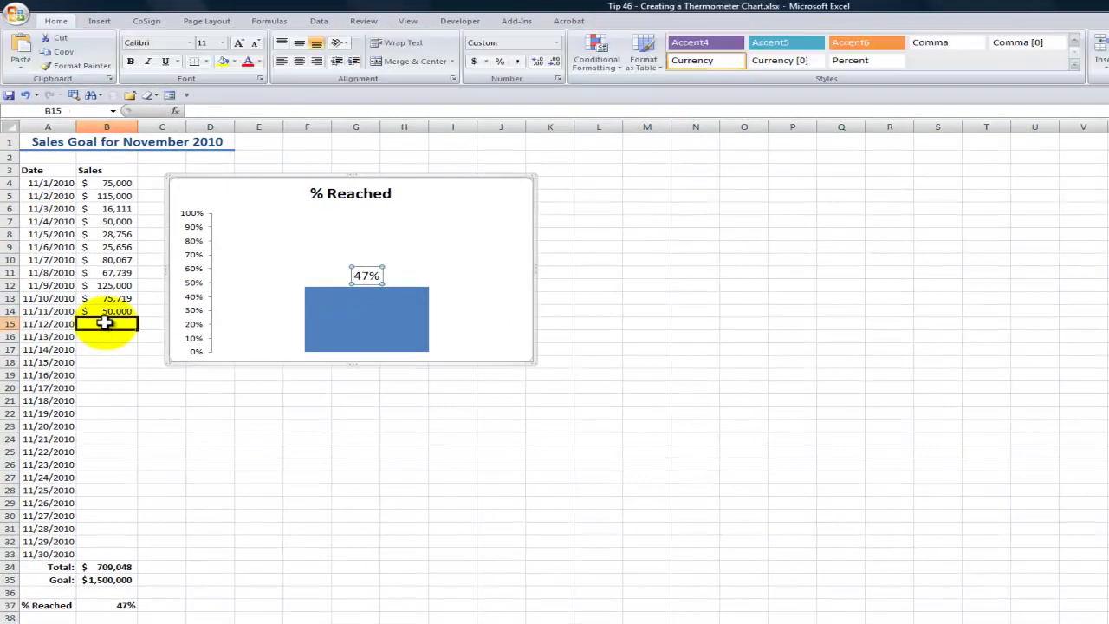
text(85515)
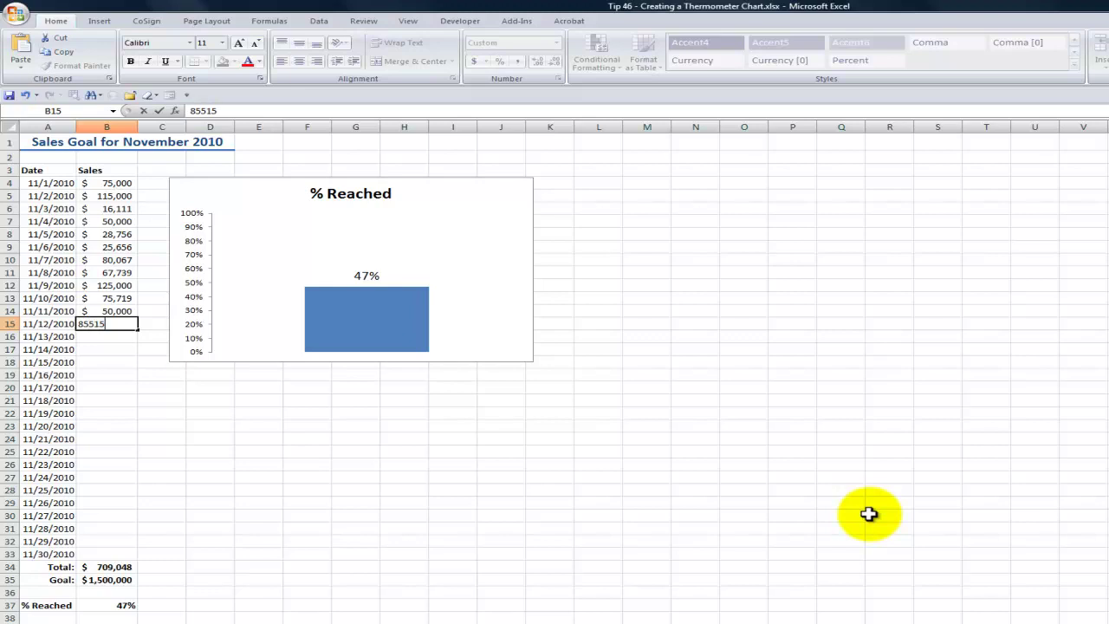
key(Return)
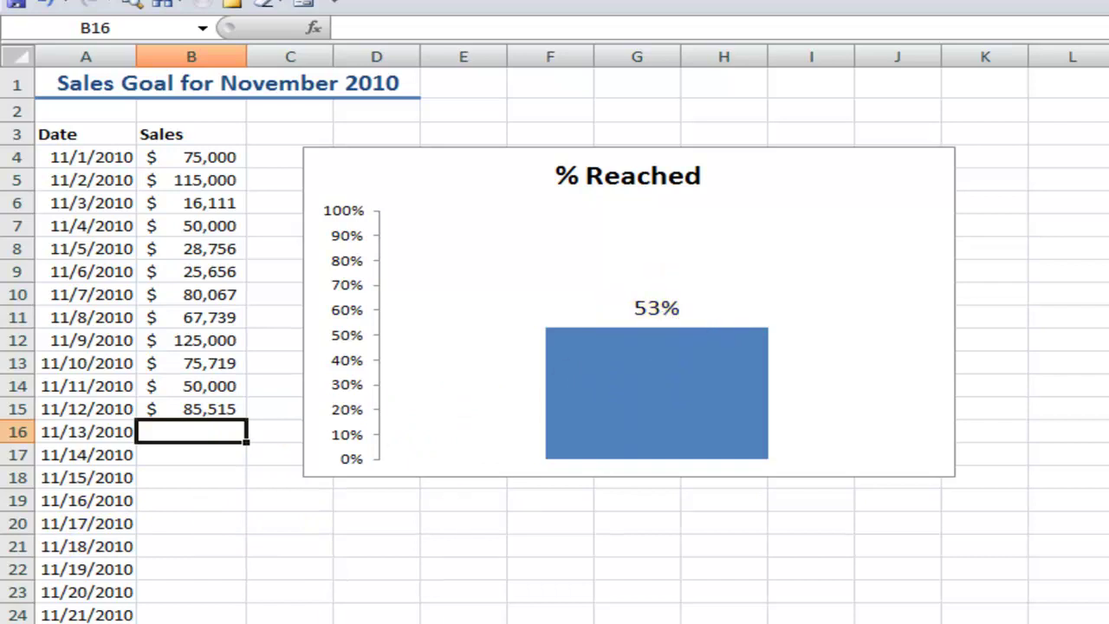
Reduce the % Reached series gap width from 150% to 50% in Format Data Series.
click(629, 405)
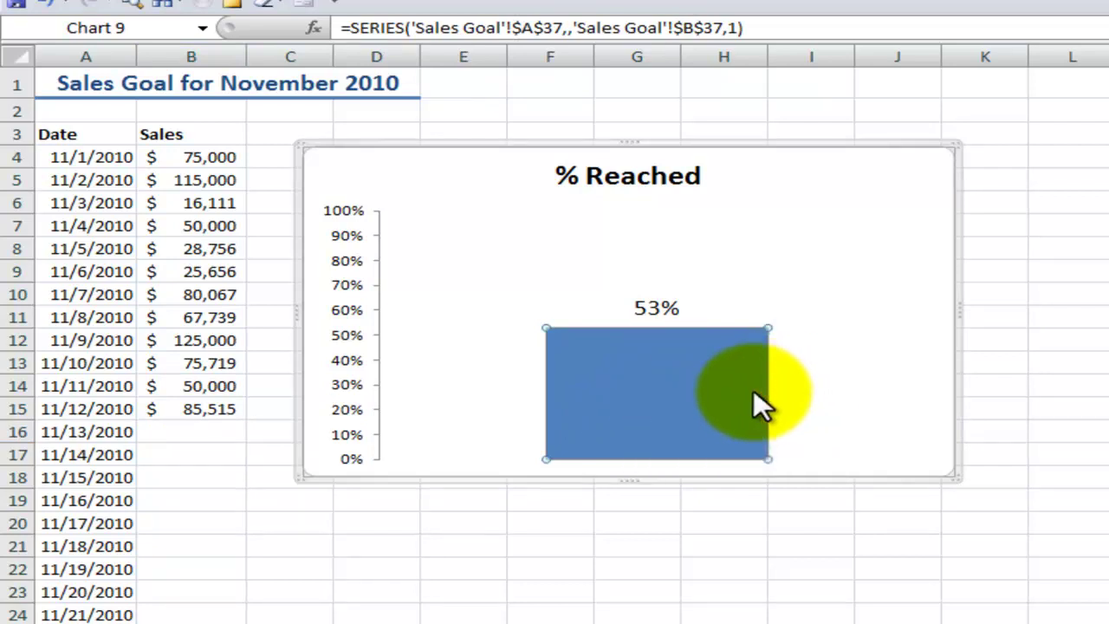
mouse_move(754, 392)
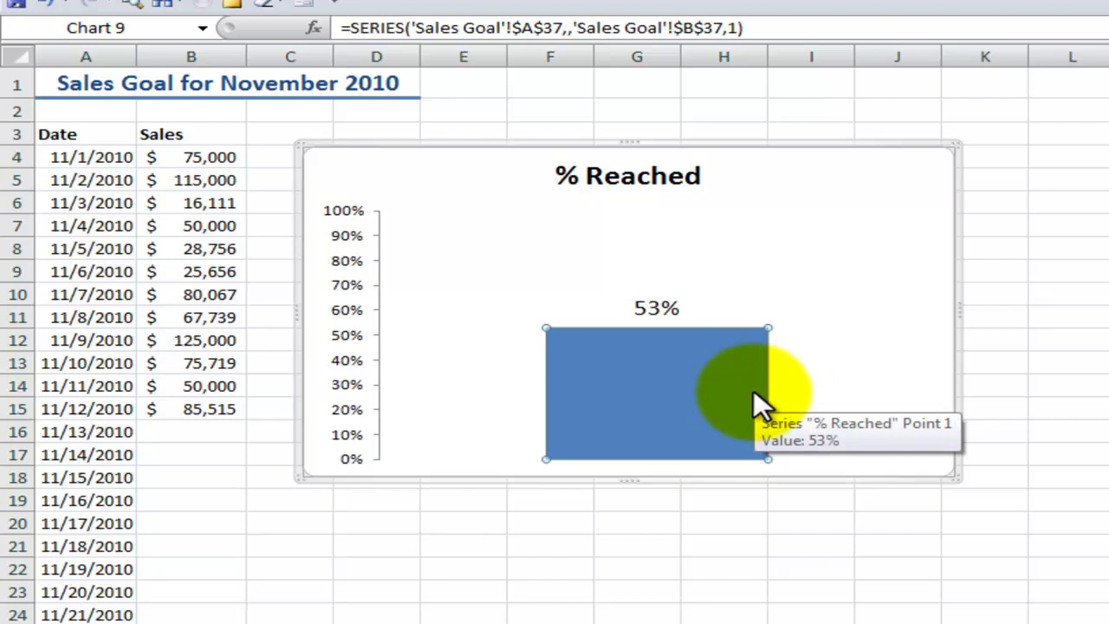
right_click(692, 393)
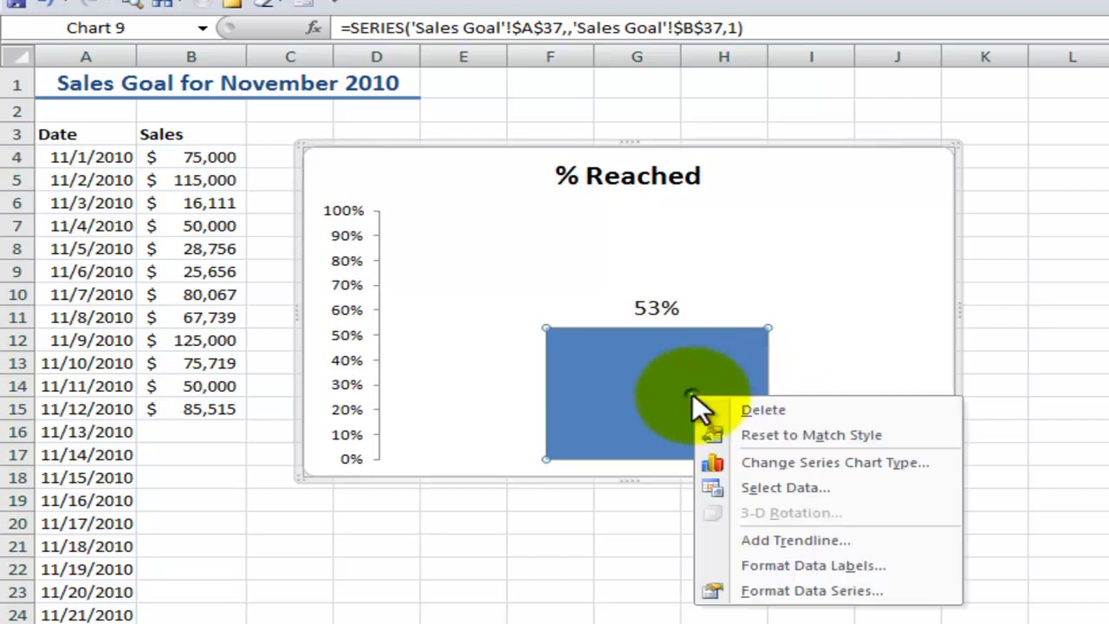
click(808, 594)
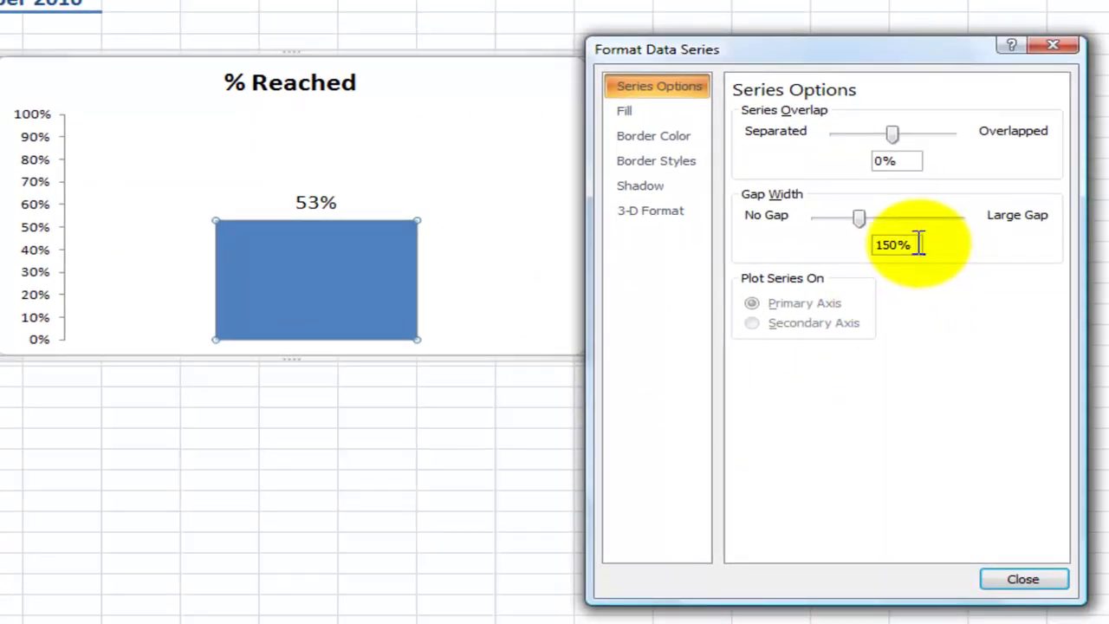
drag(916, 243, 846, 249)
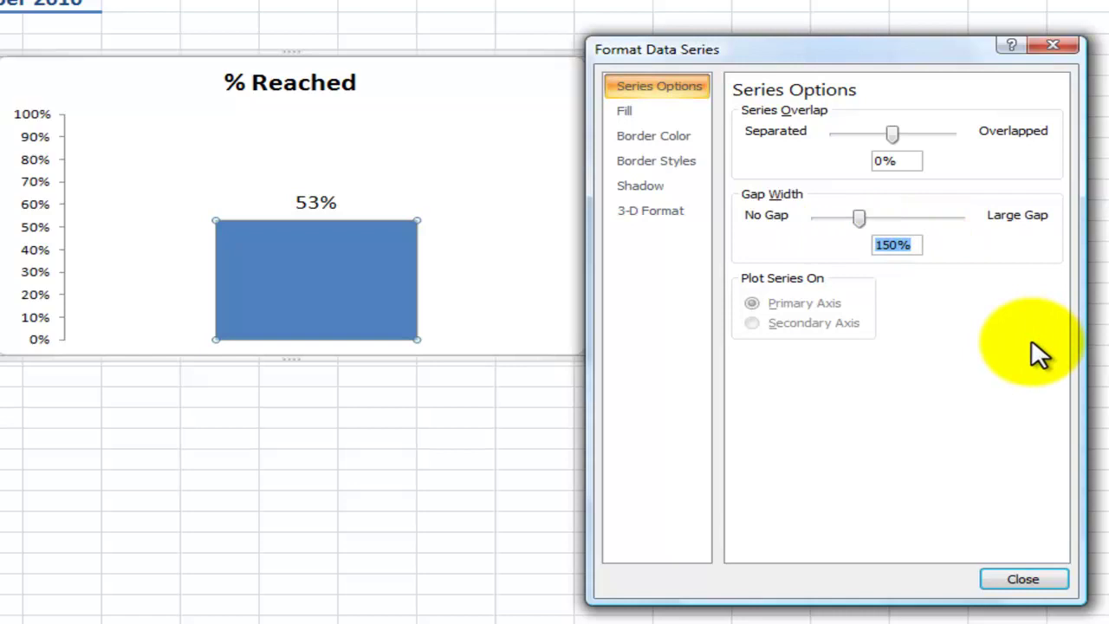
text(50)
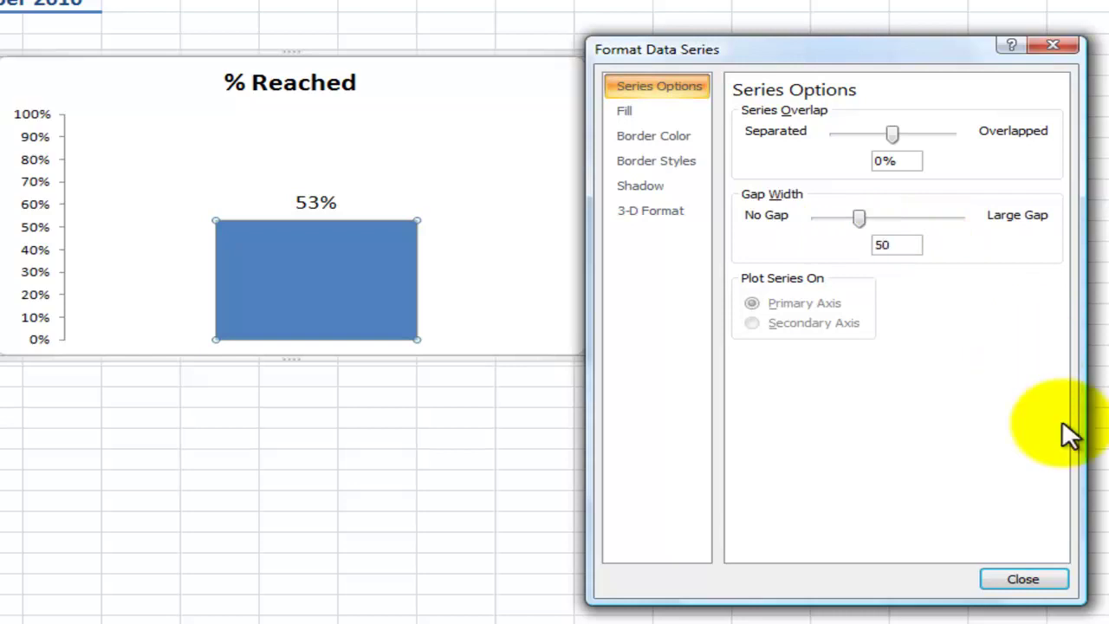
click(1015, 578)
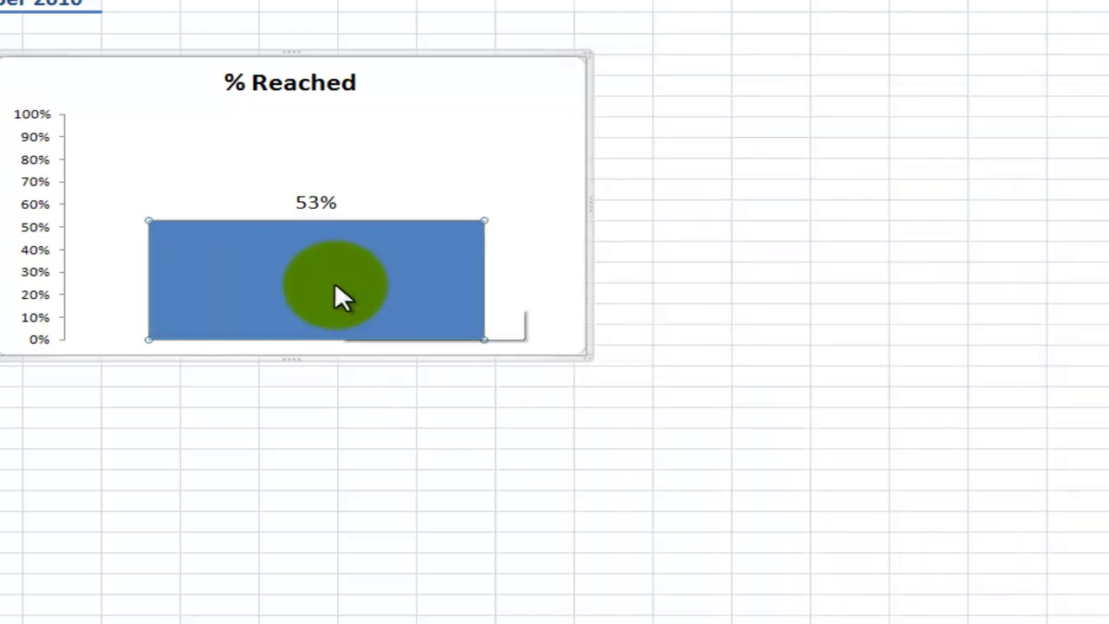
mouse_move(334, 281)
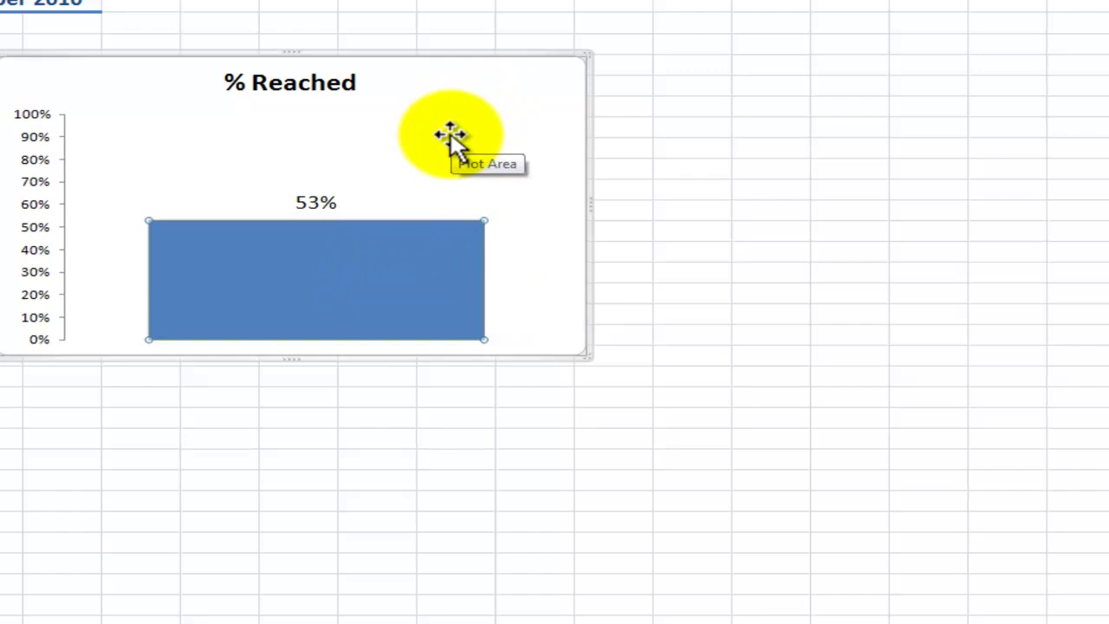
Replace the % Reached chart title with '$1.5 Million Goal' and drag it down onto the 53% bar.
click(227, 81)
drag(223, 81, 439, 71)
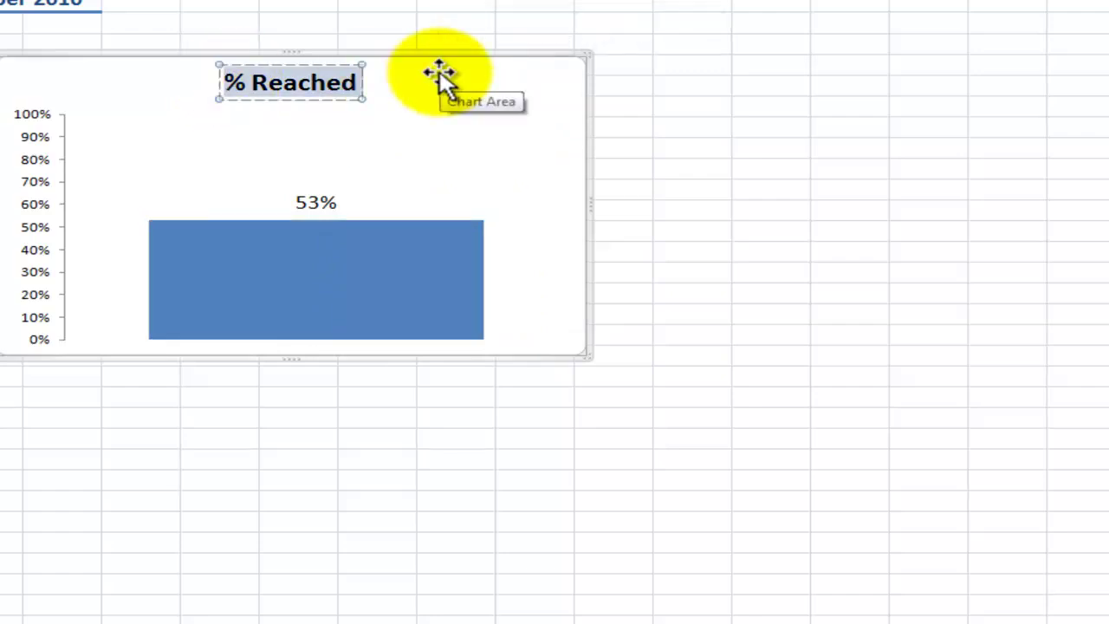
text($1.5)
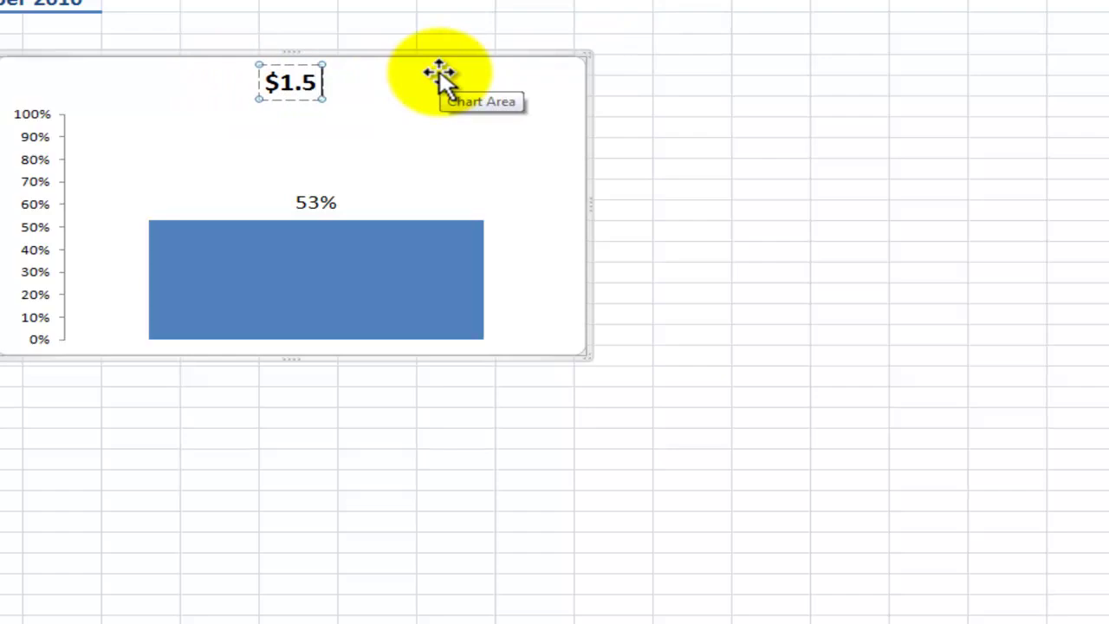
text( Million Goal)
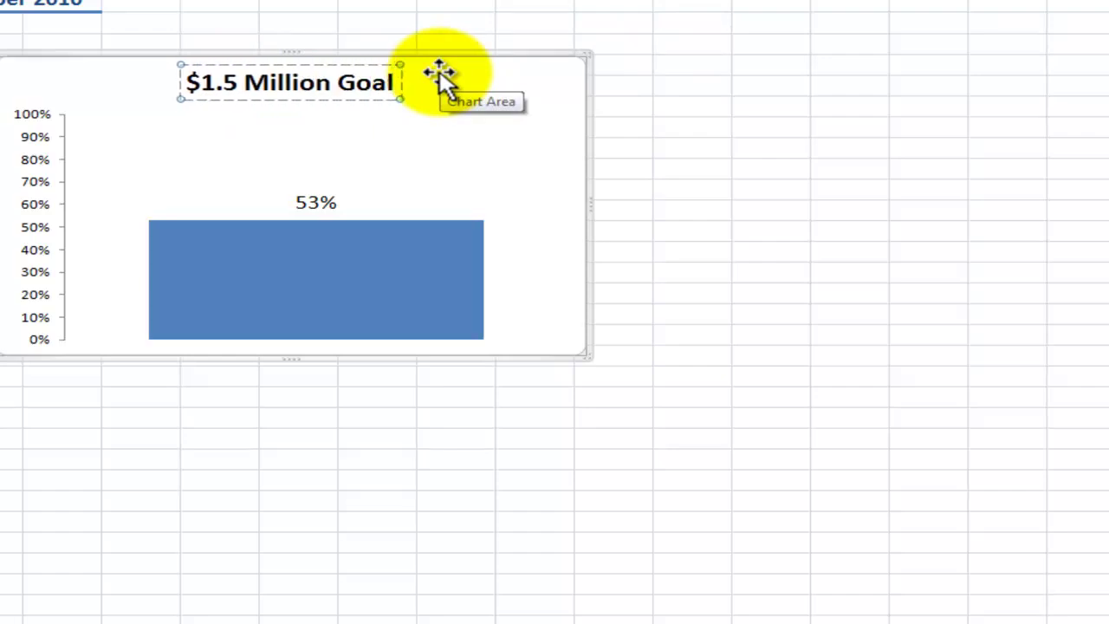
click(401, 125)
click(360, 86)
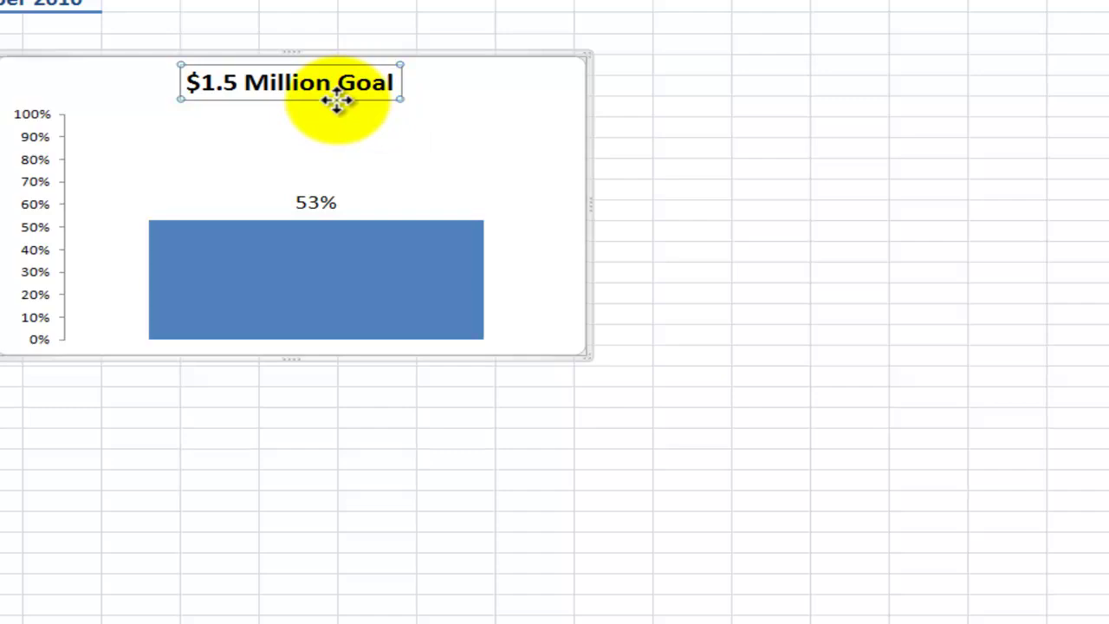
drag(336, 101, 334, 282)
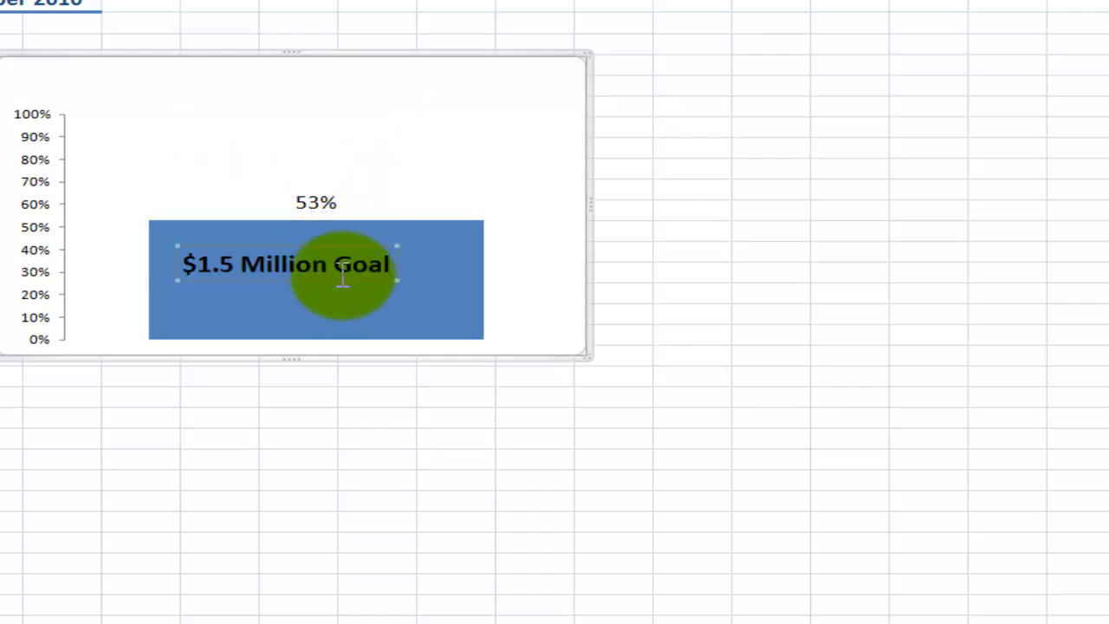
Set the title's custom alignment angle to -5° in Format Chart Title.
right_click(343, 275)
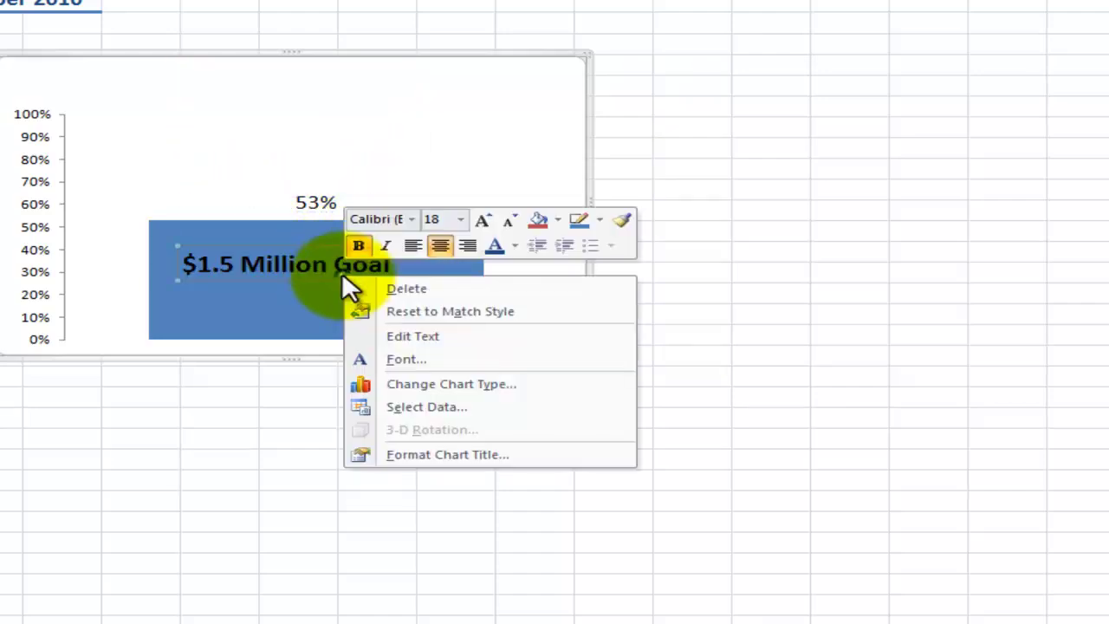
click(459, 453)
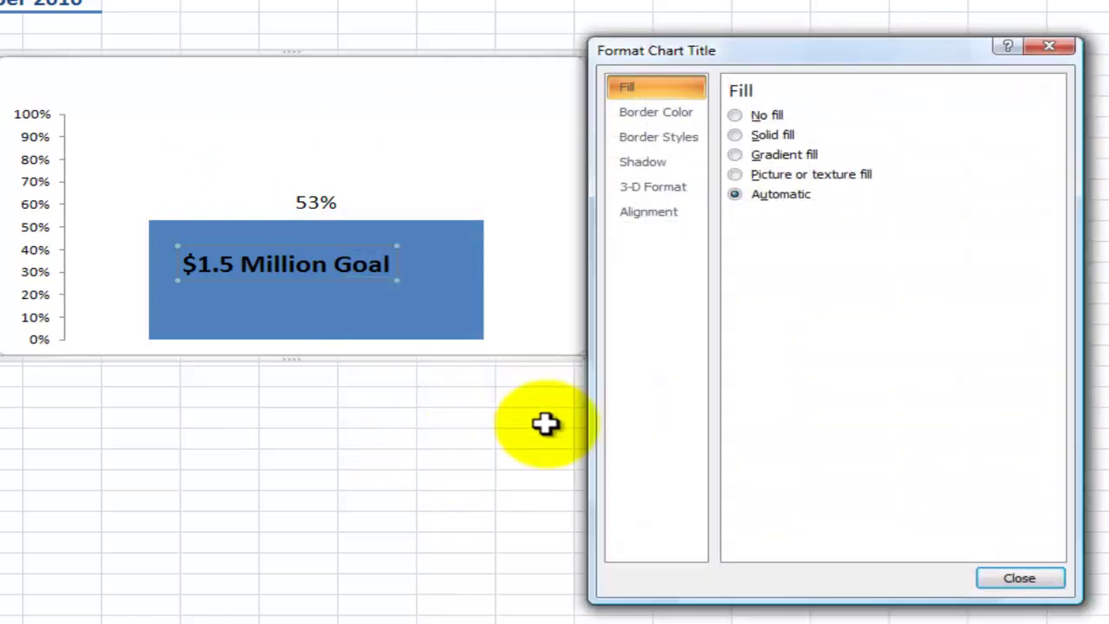
click(655, 209)
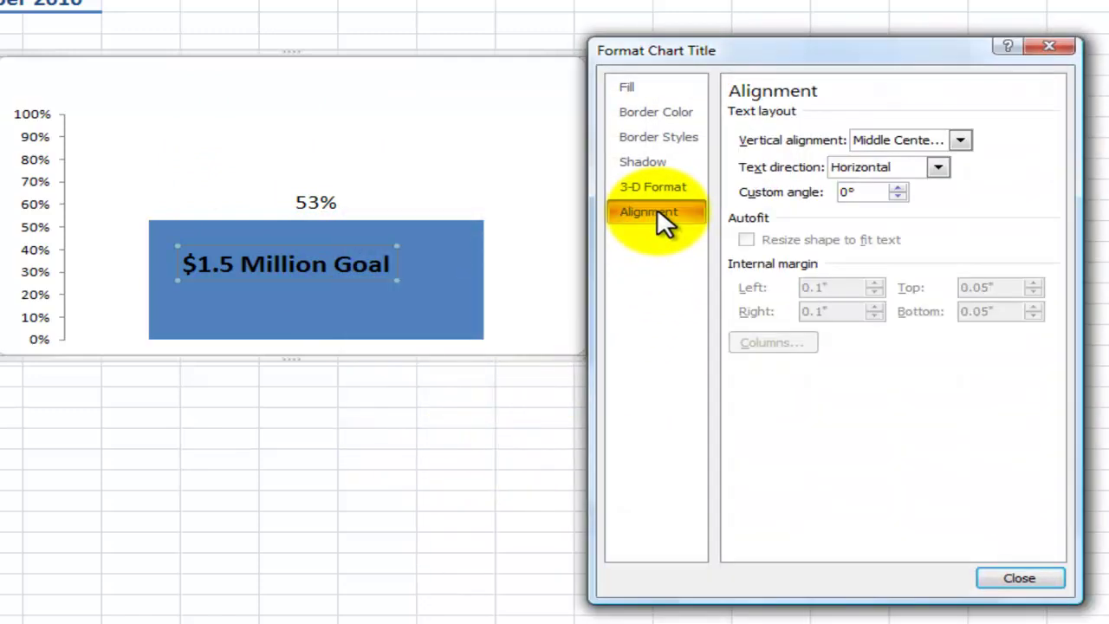
click(898, 187)
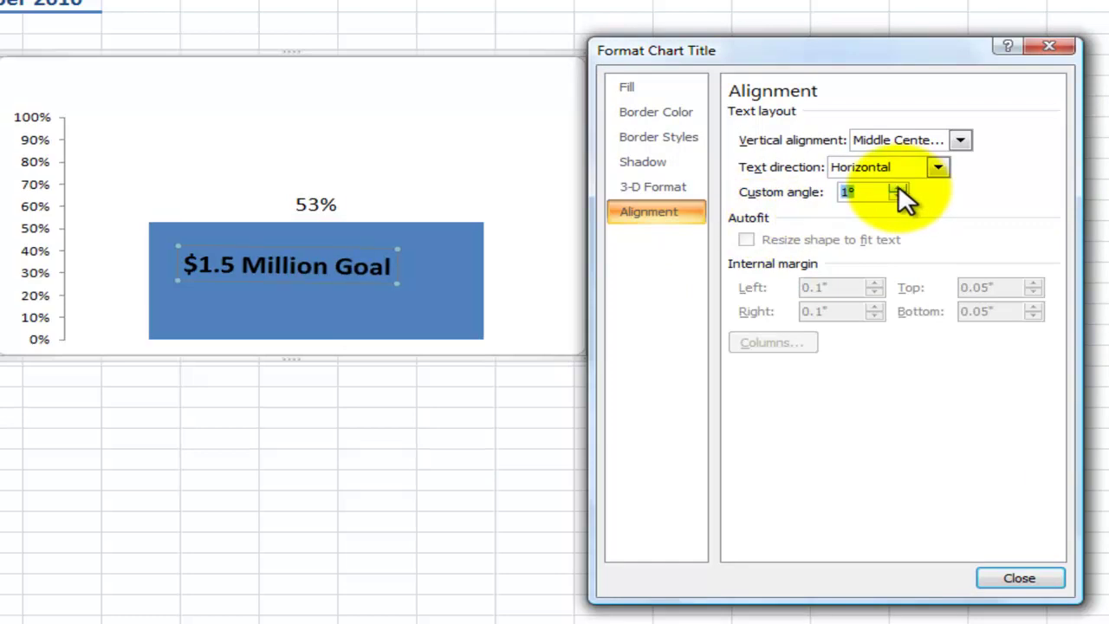
click(896, 196)
click(896, 196)
click(896, 196)
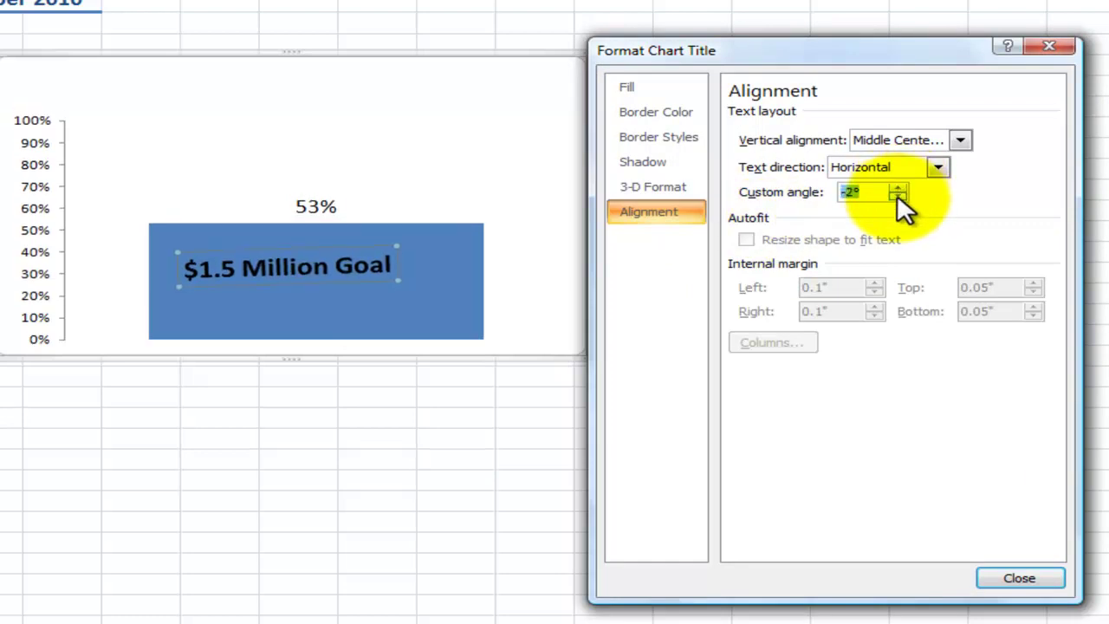
click(896, 196)
click(896, 196)
click(896, 196)
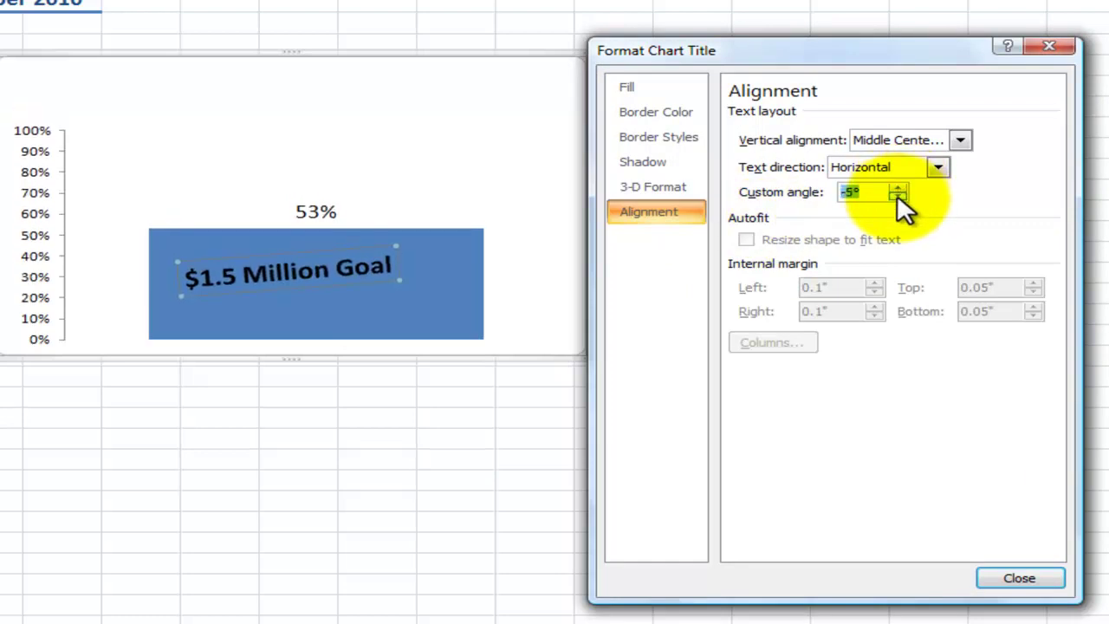
click(1017, 579)
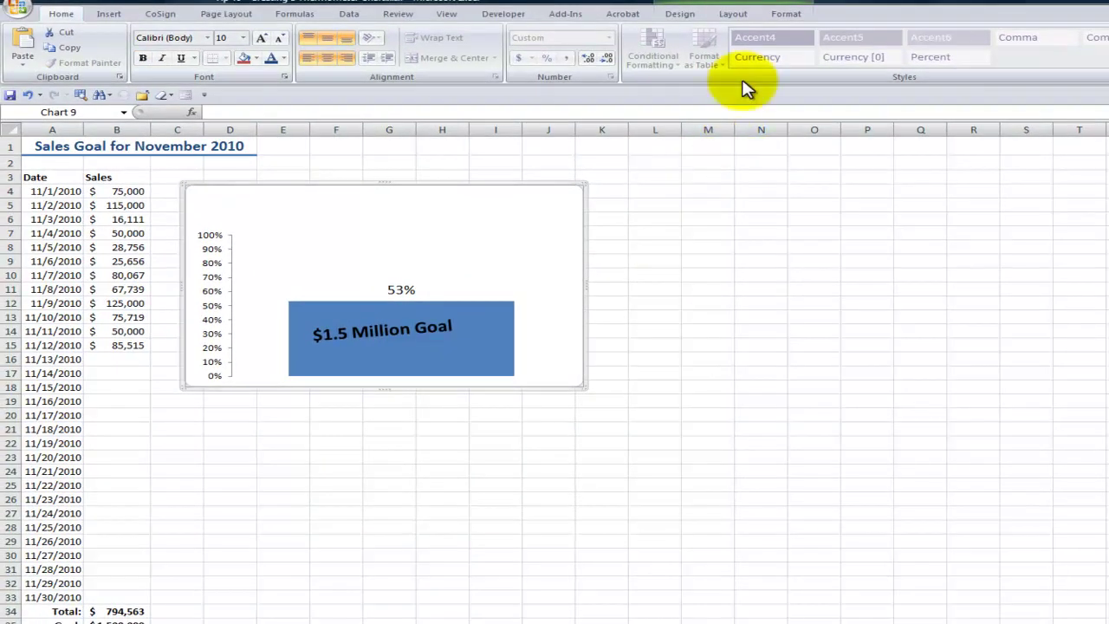
Apply the dark chart style with red columns, then select the % Reached column.
click(680, 14)
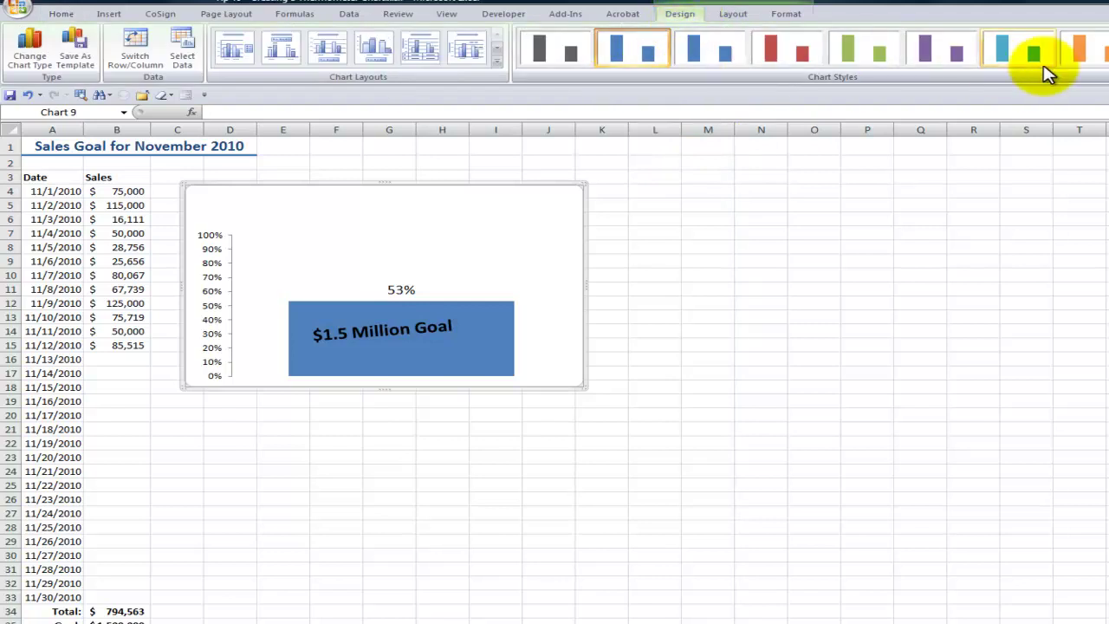
click(1107, 65)
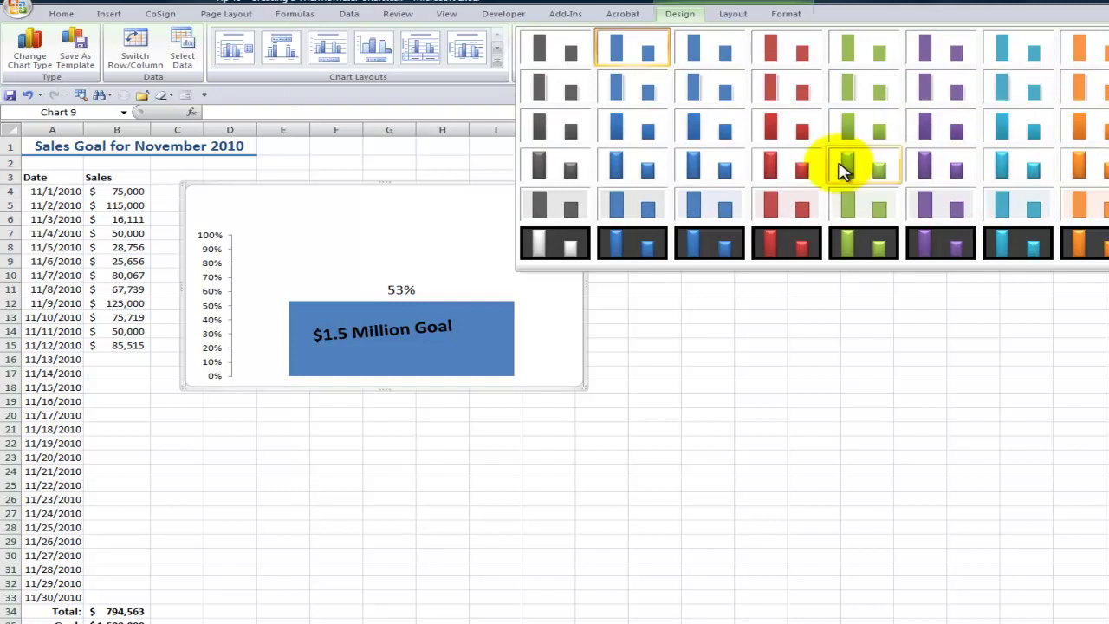
click(783, 237)
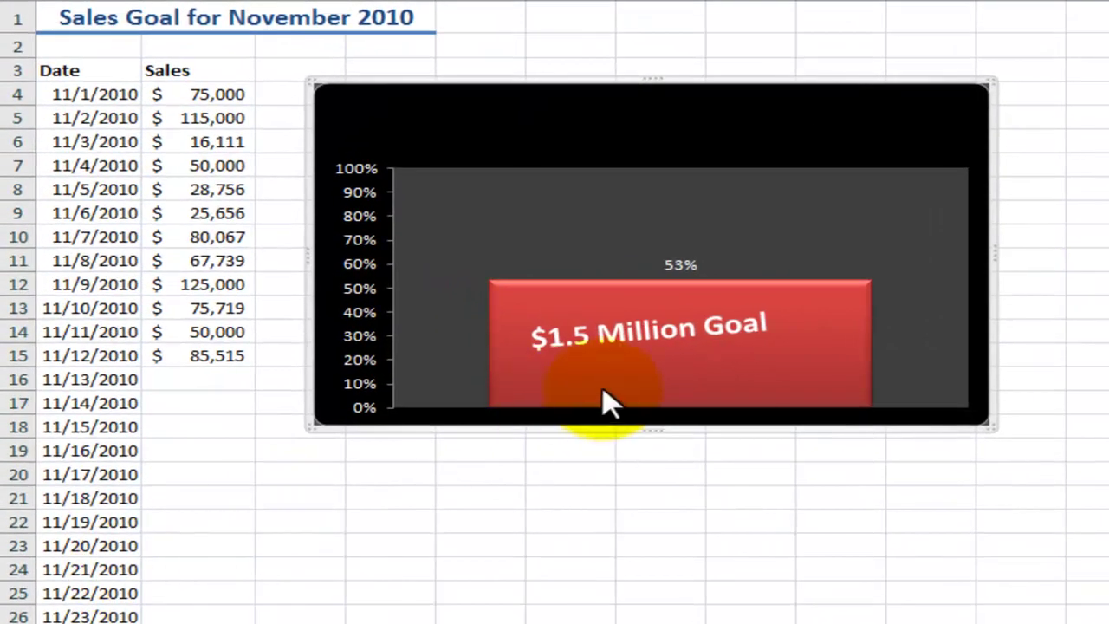
mouse_move(422, 358)
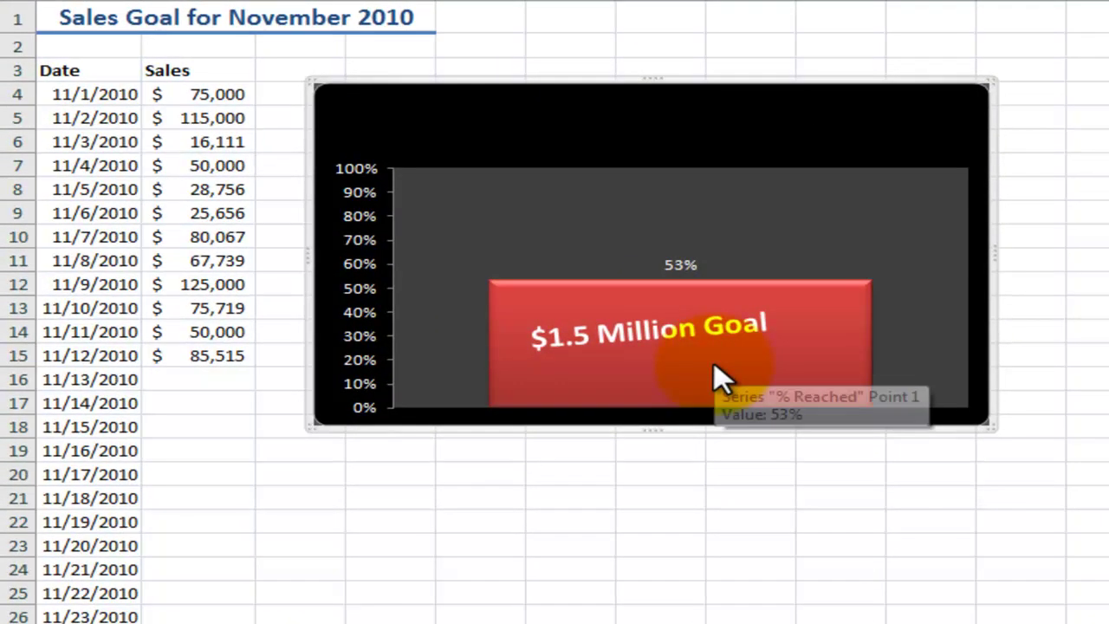
click(714, 365)
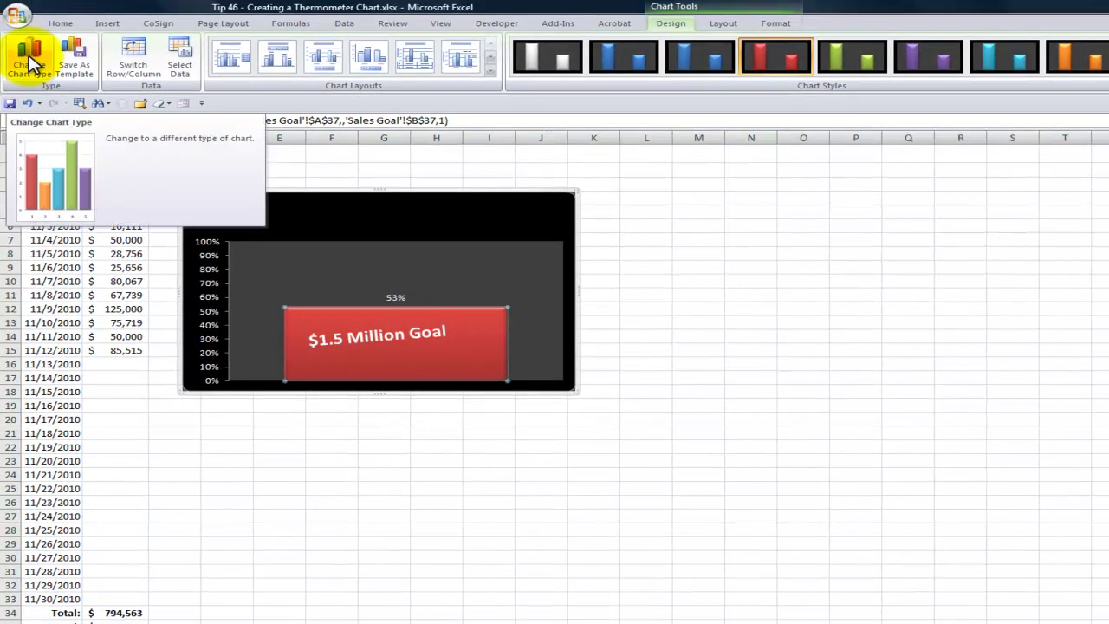
Change the chart type to the 3-D cylinder column subtype.
click(30, 65)
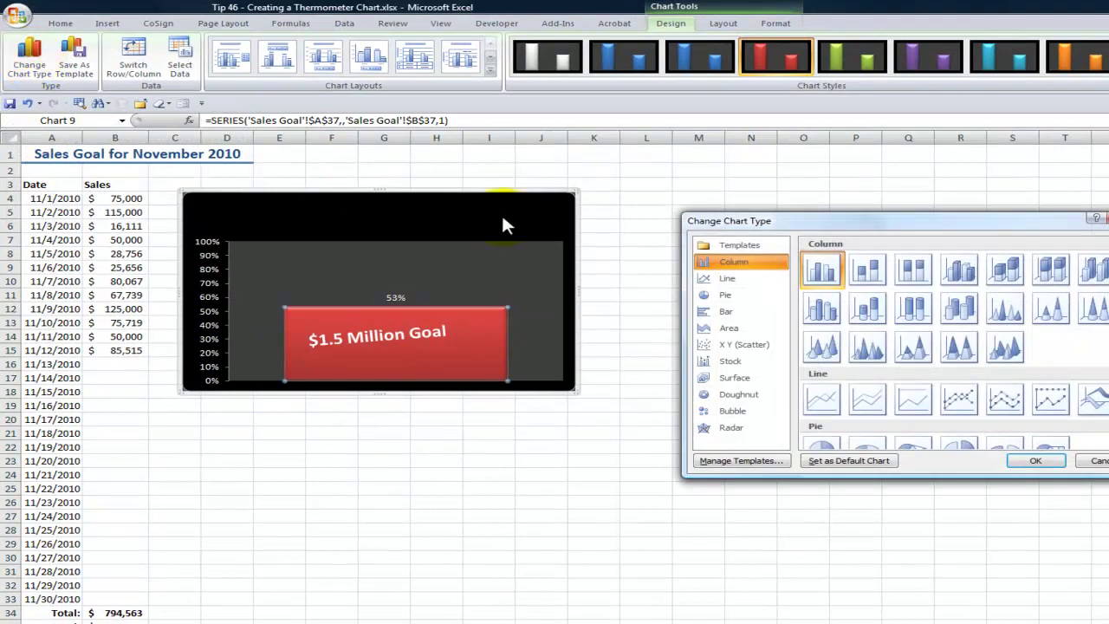
click(819, 307)
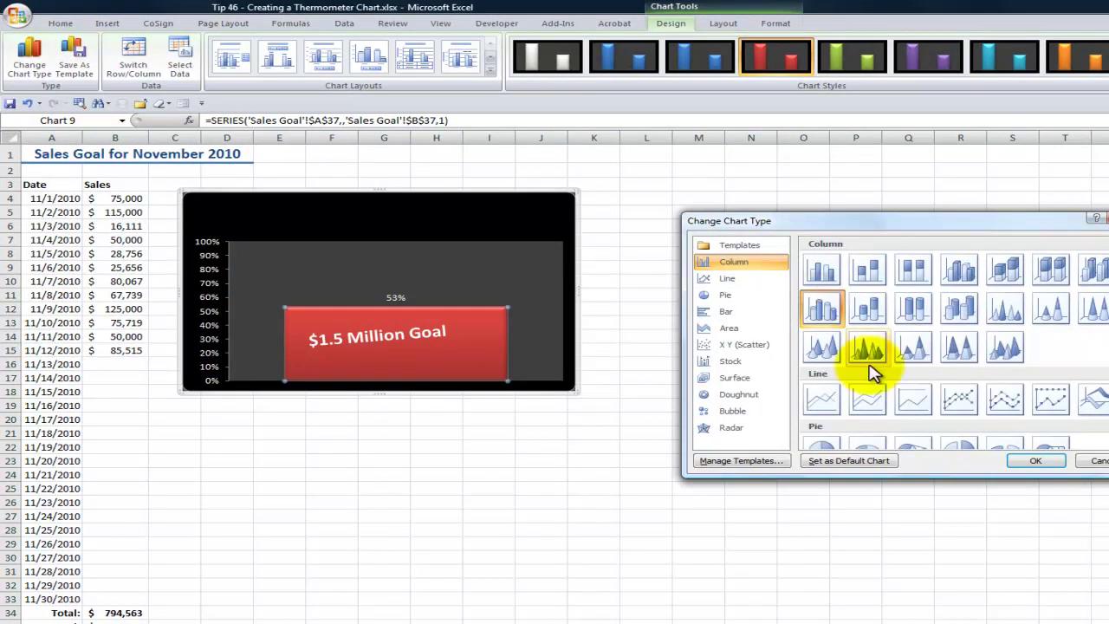
click(1035, 460)
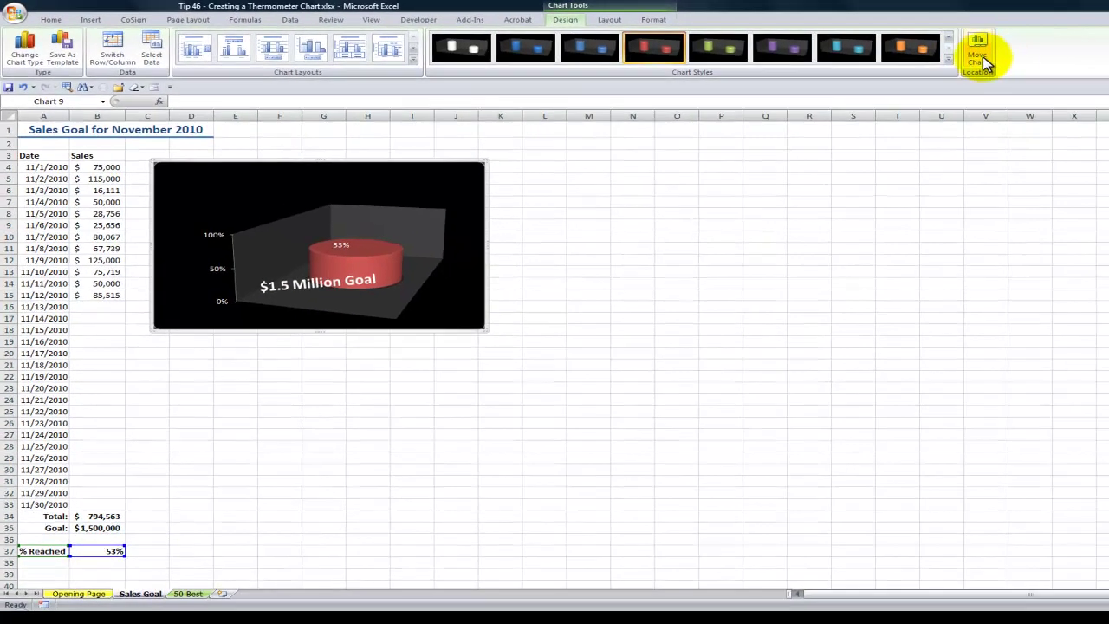
Move the chart onto its own new sheet, Chart7.
click(978, 53)
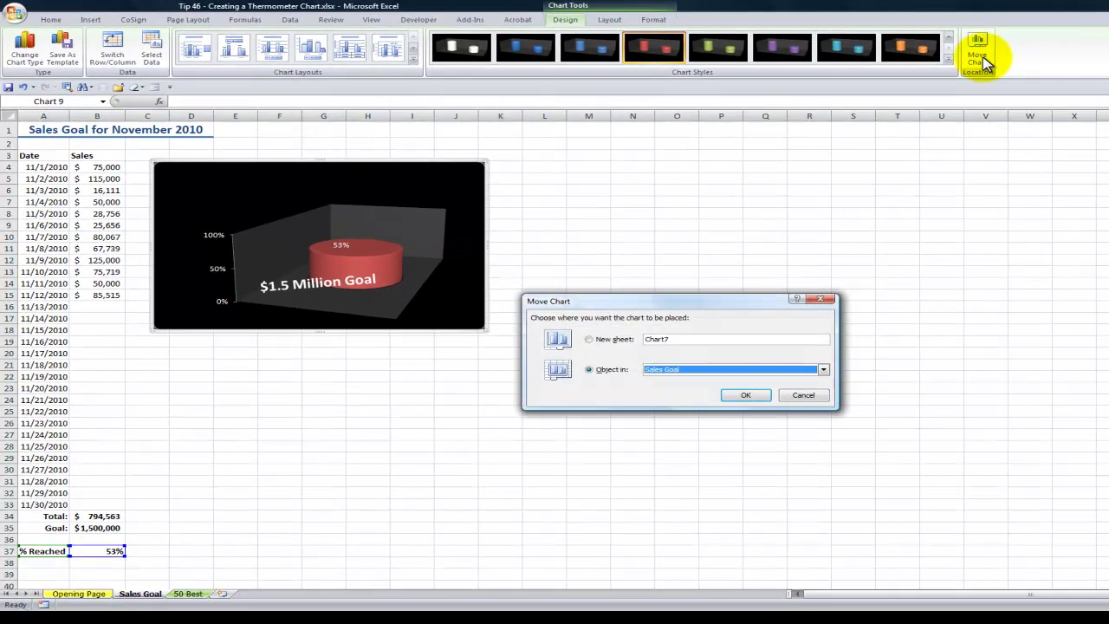
click(589, 340)
click(745, 395)
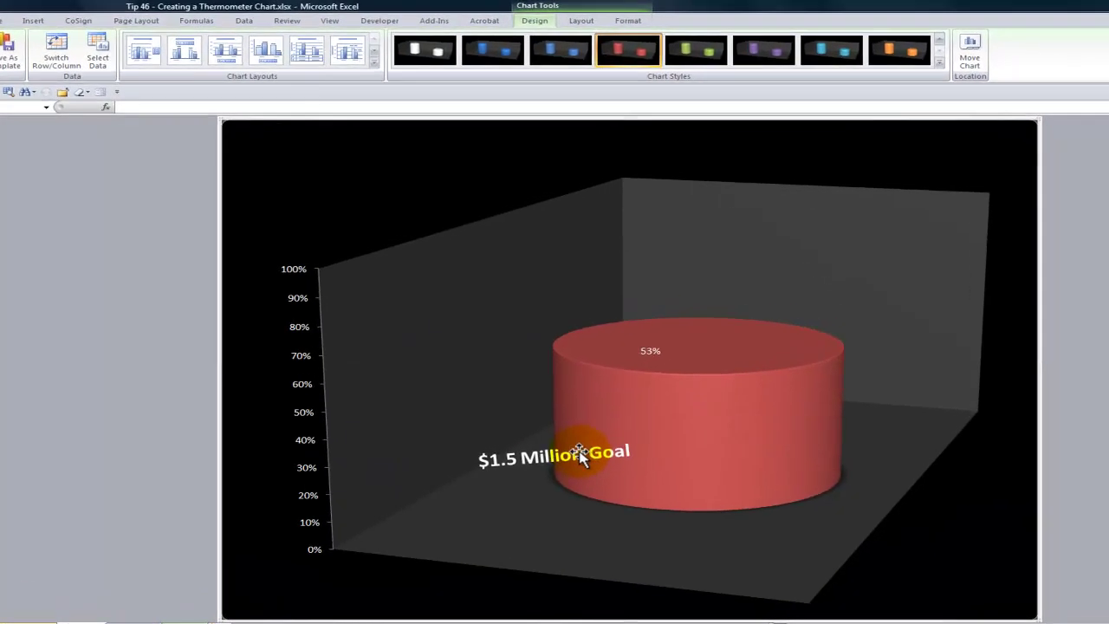
Drag the '$1.5 Million Goal' title to the top of the back wall and select the 53% label.
drag(573, 459, 691, 274)
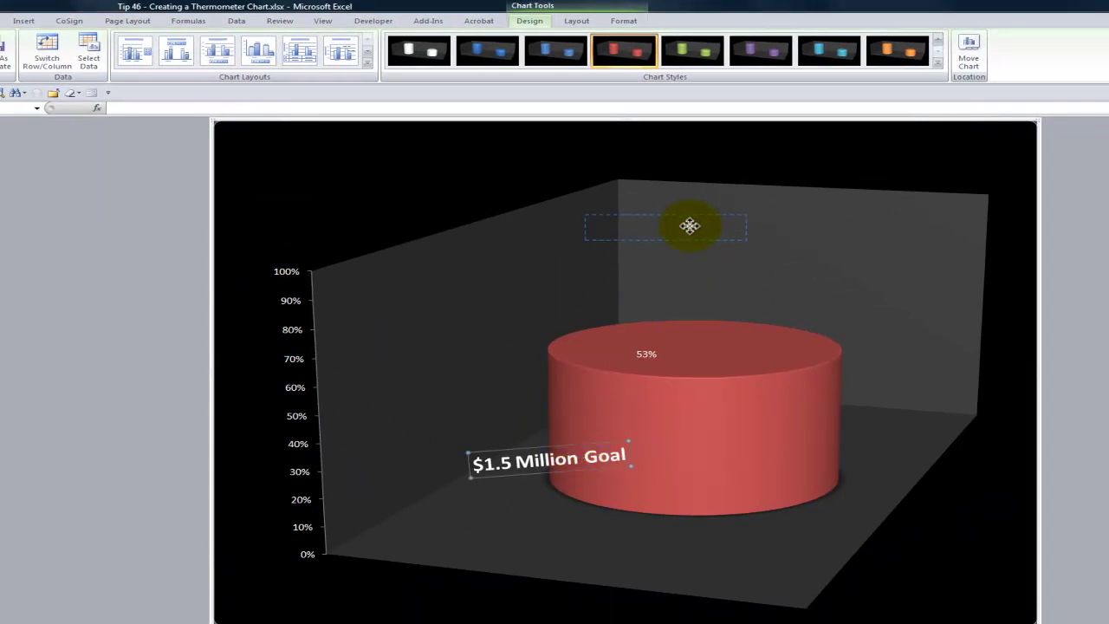
drag(708, 223, 733, 219)
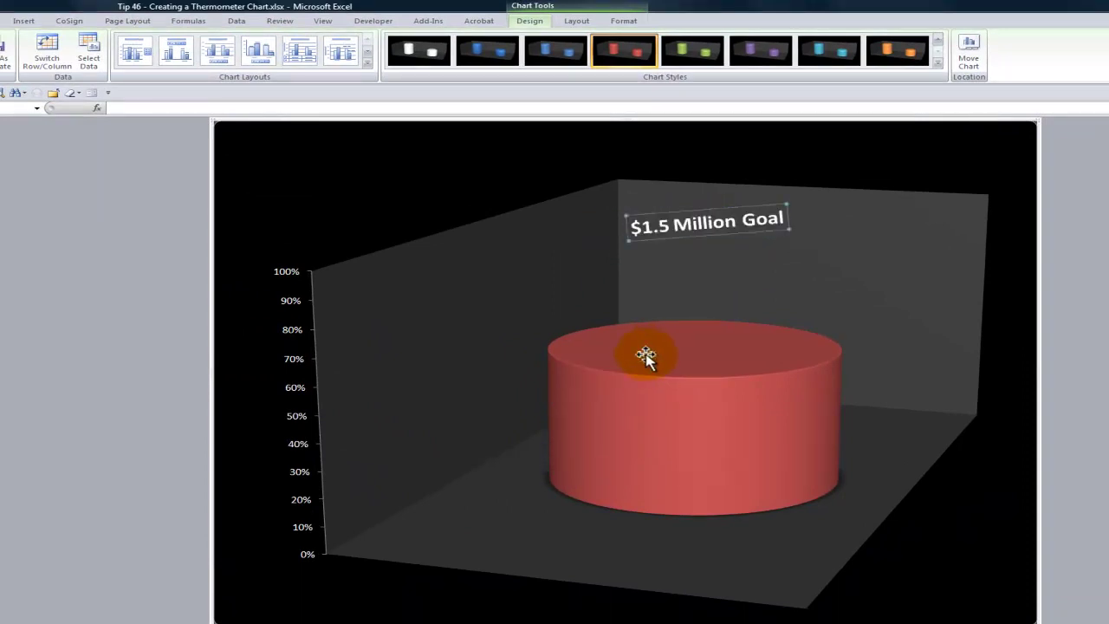
click(645, 355)
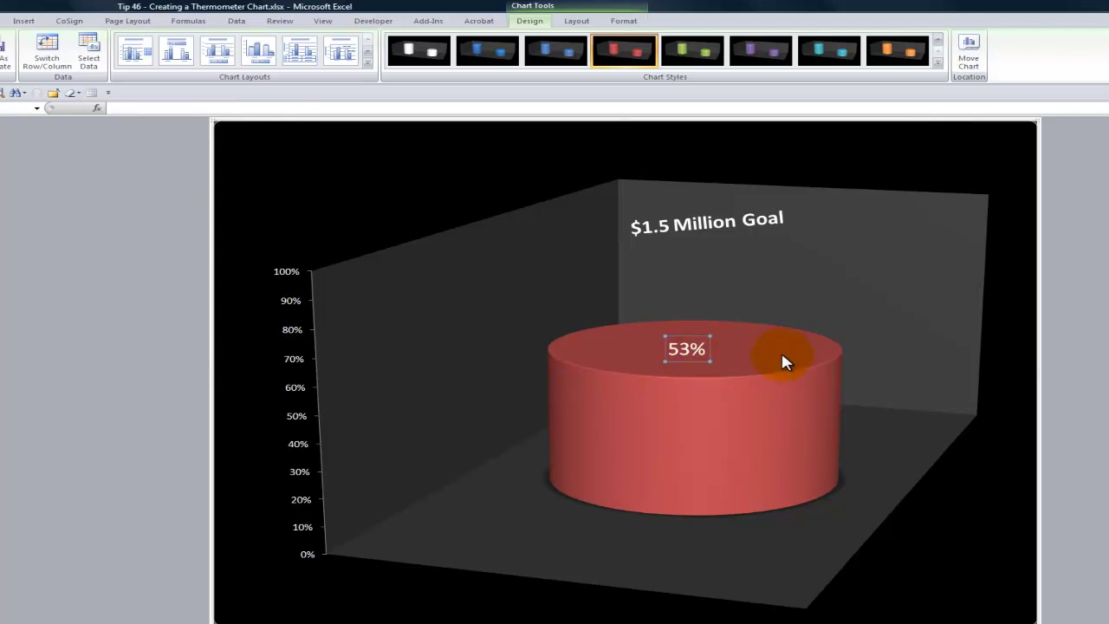
Switch the cylinder series chart type to the first 2-D Clustered Column.
click(732, 428)
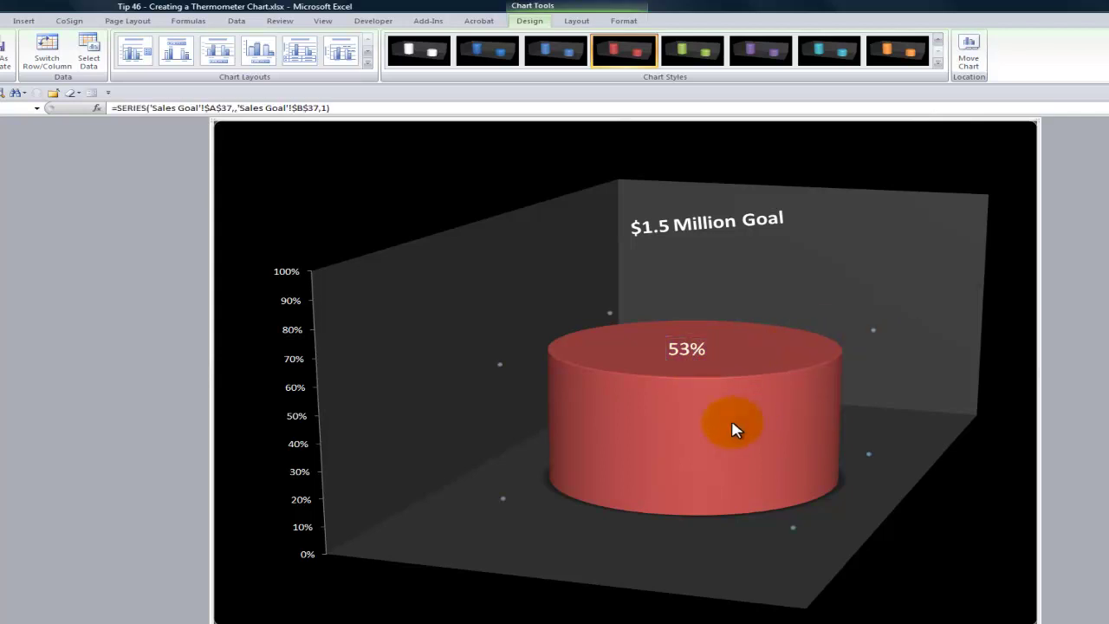
right_click(733, 430)
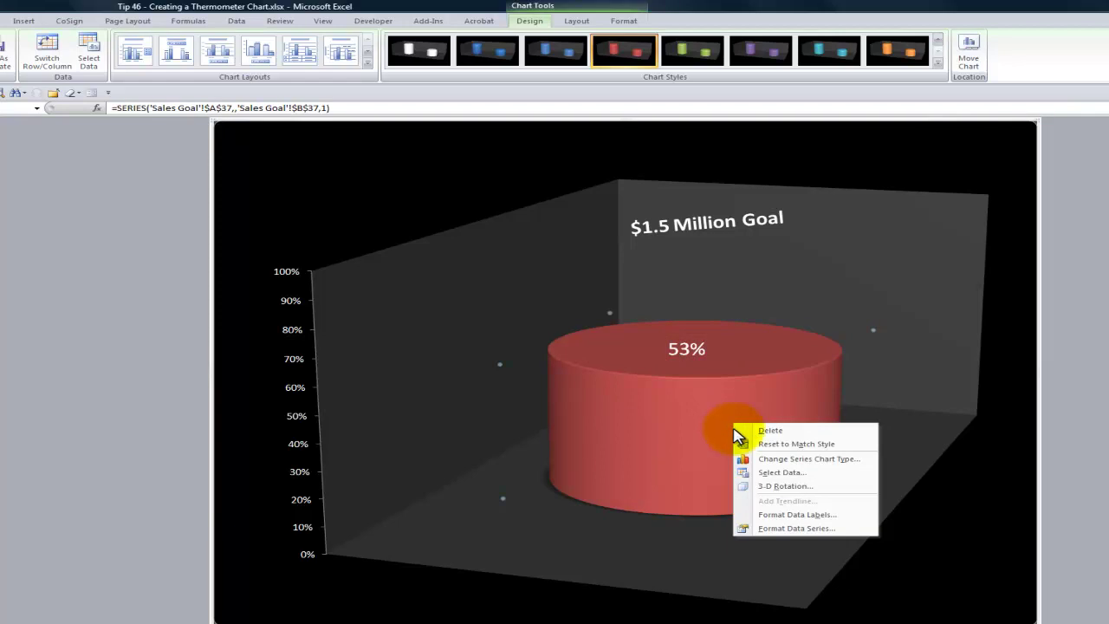
click(771, 529)
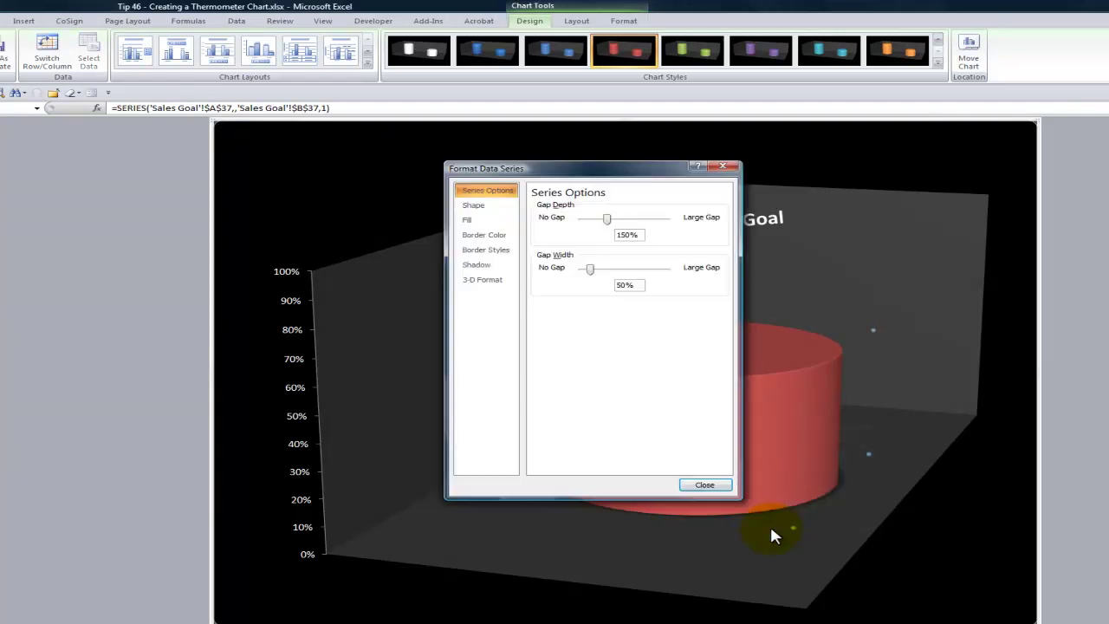
click(705, 484)
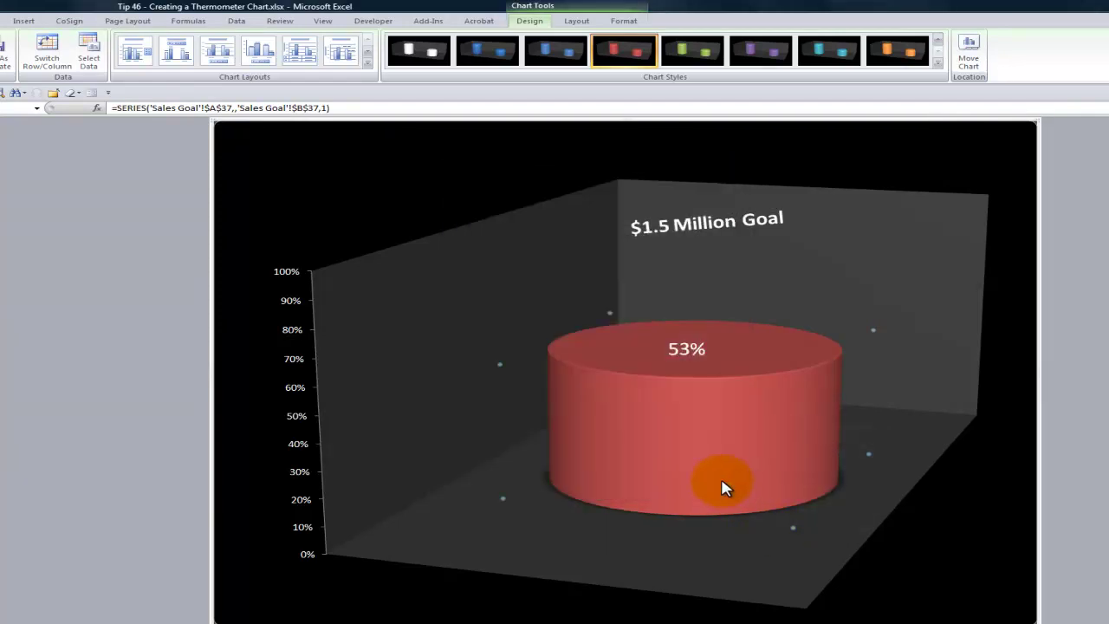
right_click(728, 457)
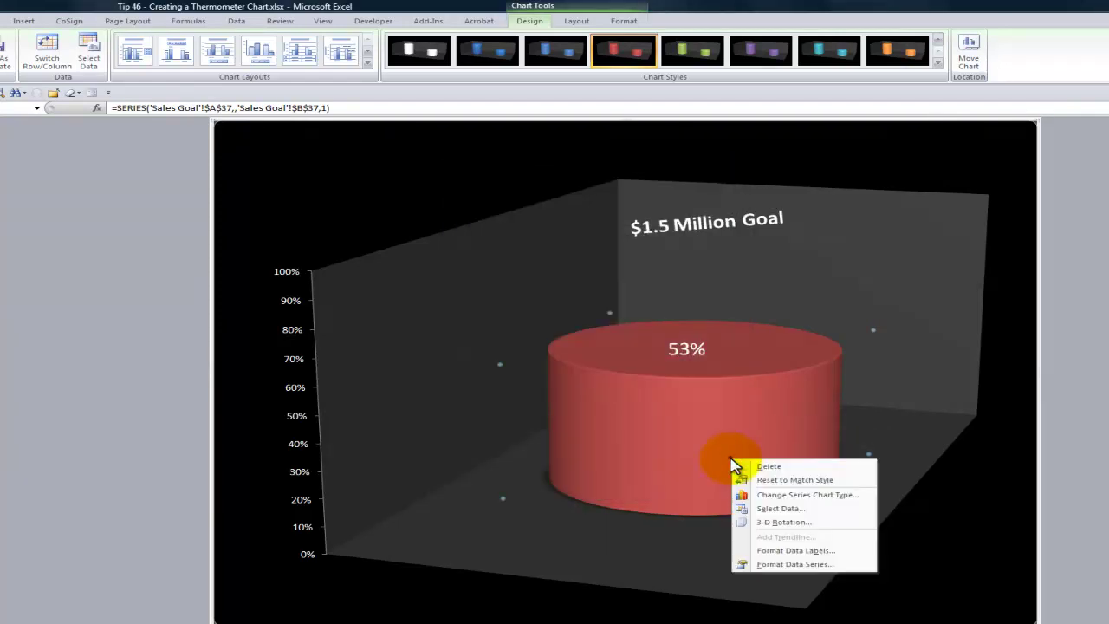
click(782, 500)
click(665, 242)
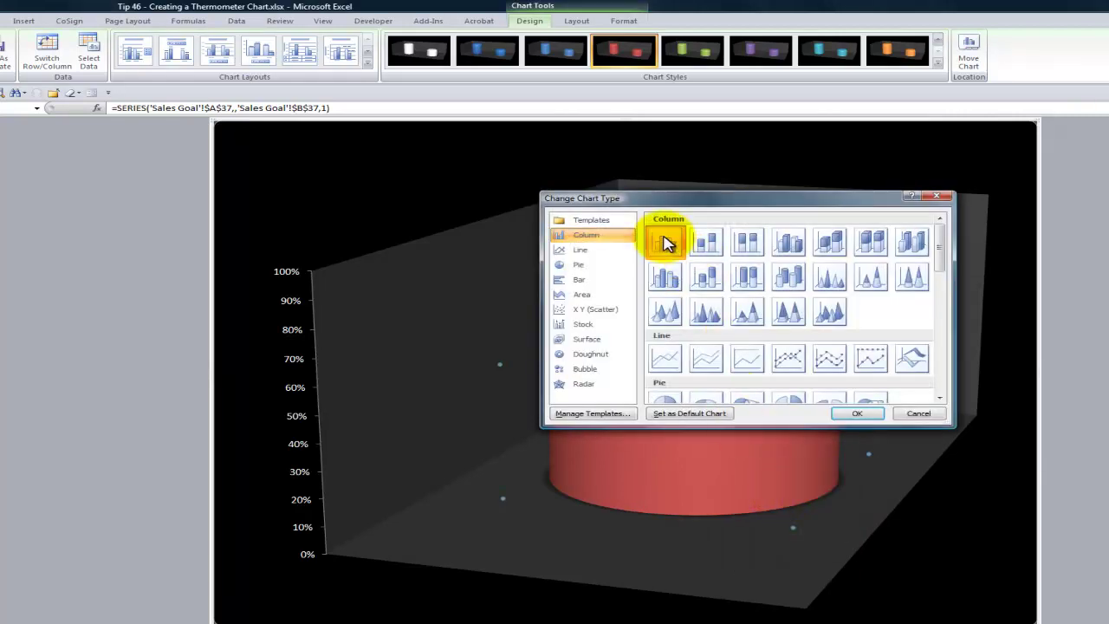
click(855, 414)
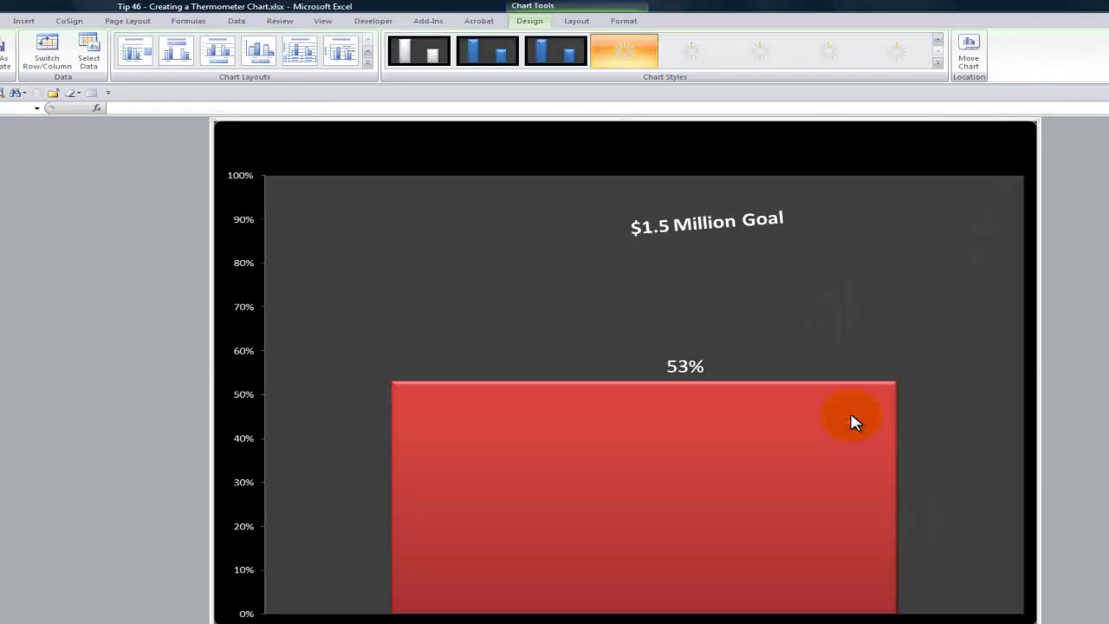
Give the red 53% column a thermometer picture fill via Format Data Series.
right_click(633, 442)
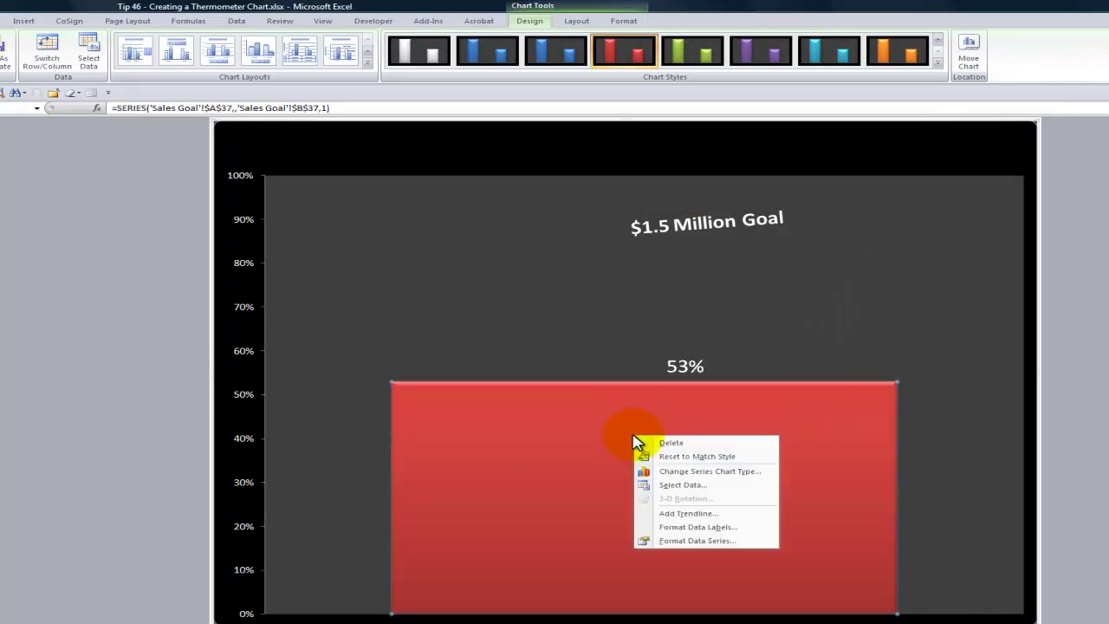
click(697, 542)
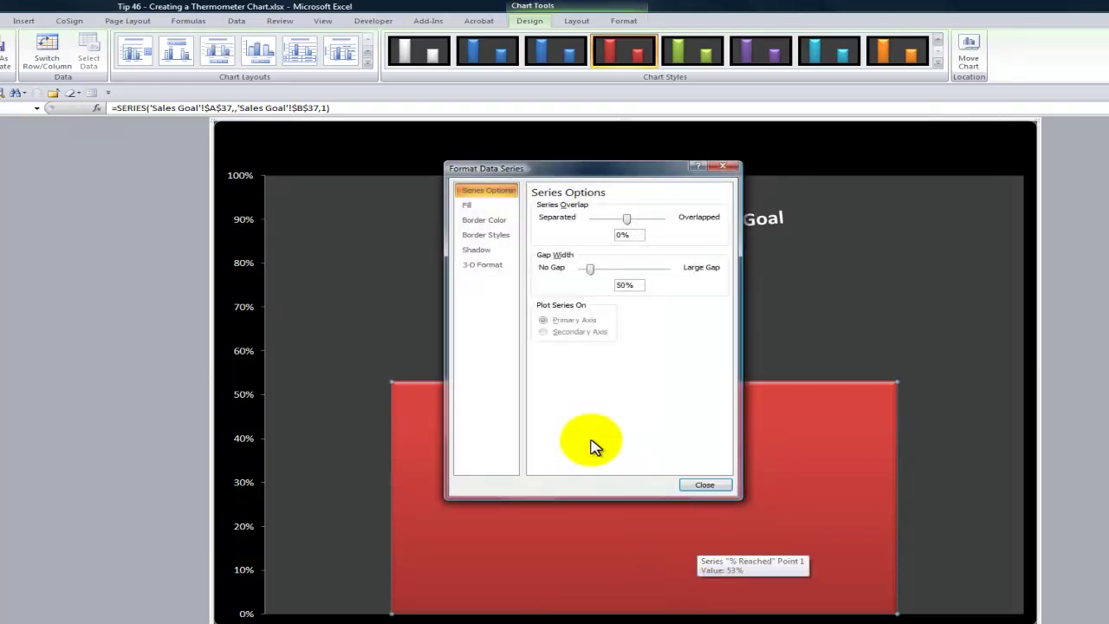
click(467, 206)
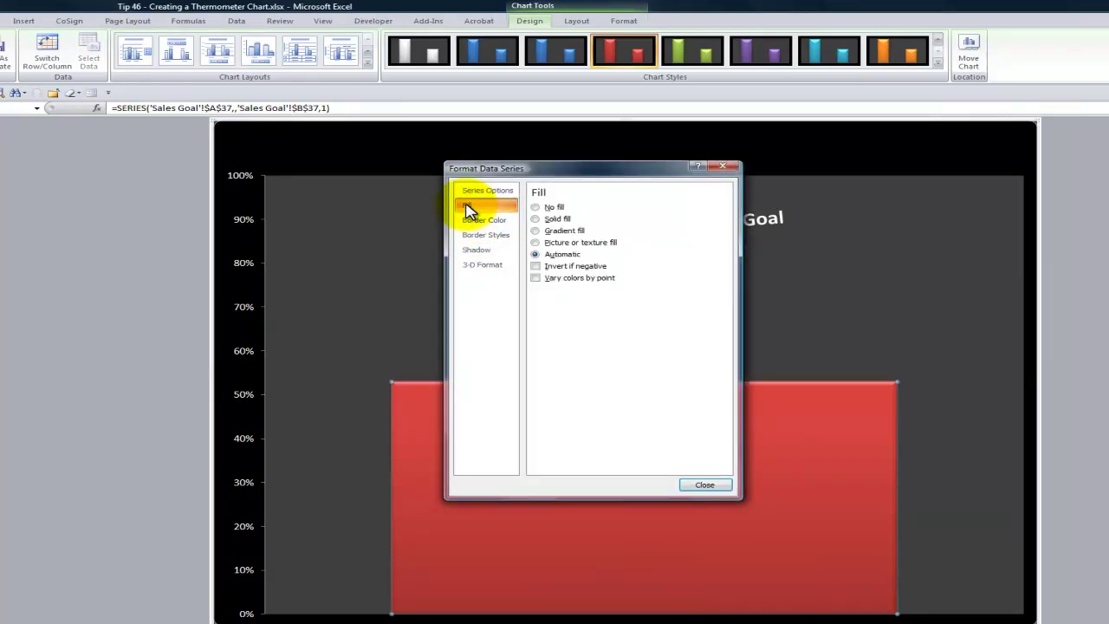
click(537, 245)
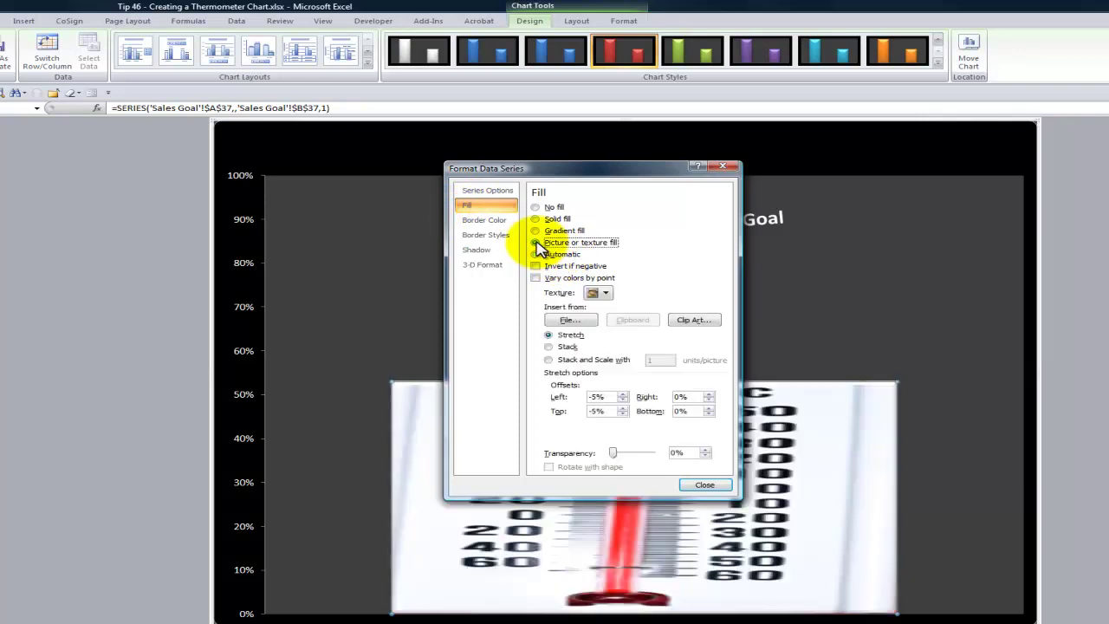
click(723, 167)
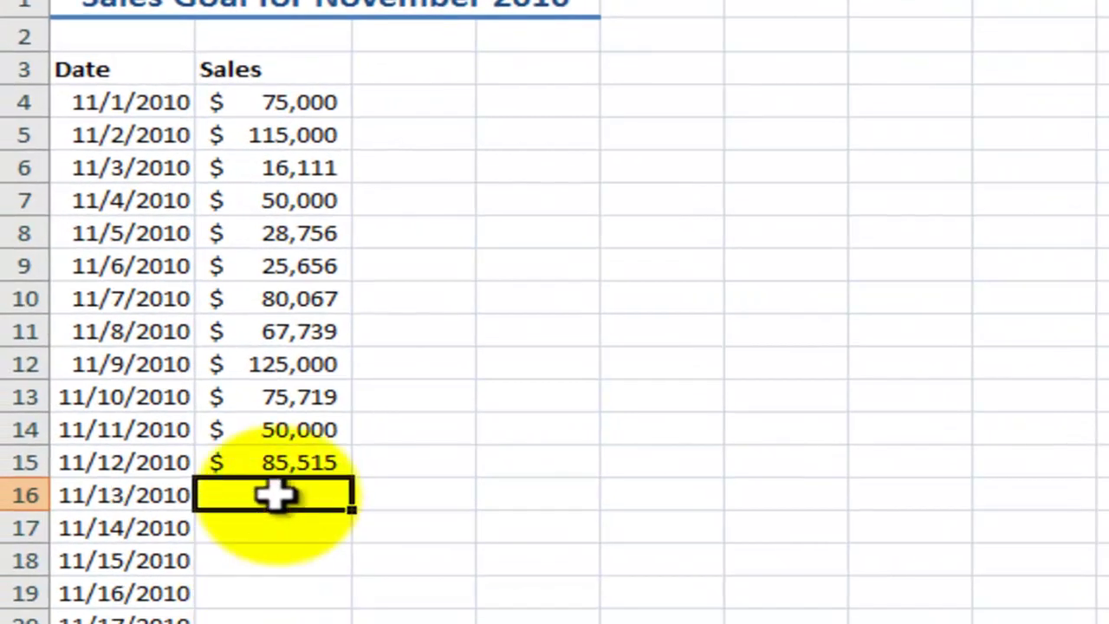
Enter $100,000 in B16 for 11/13/2010, raising the sales total to $894,563.
text(10000)
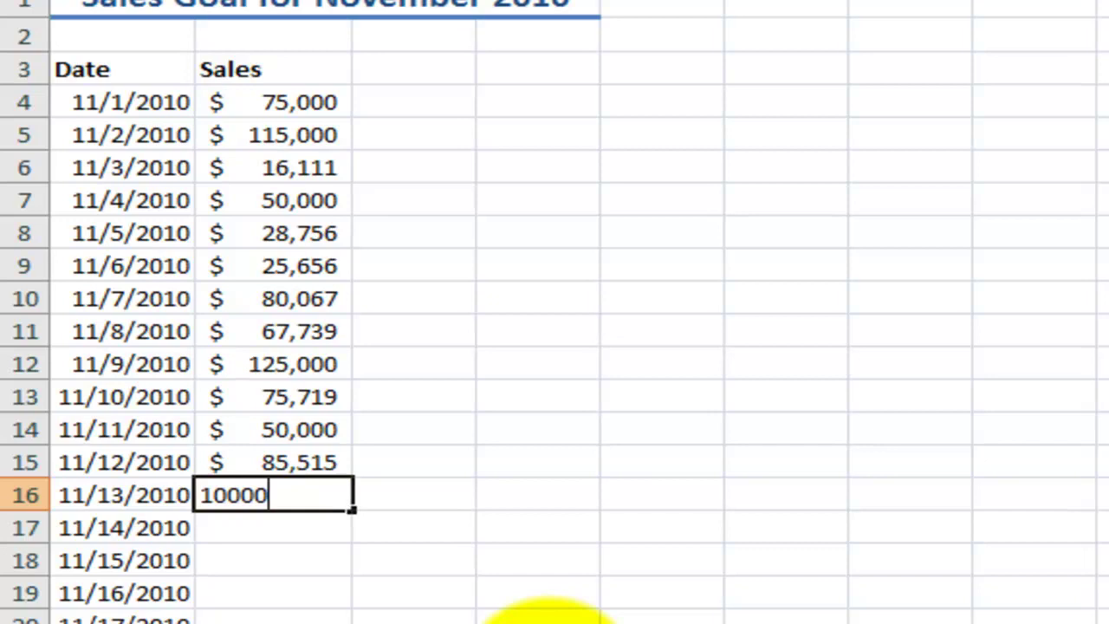
key(Return)
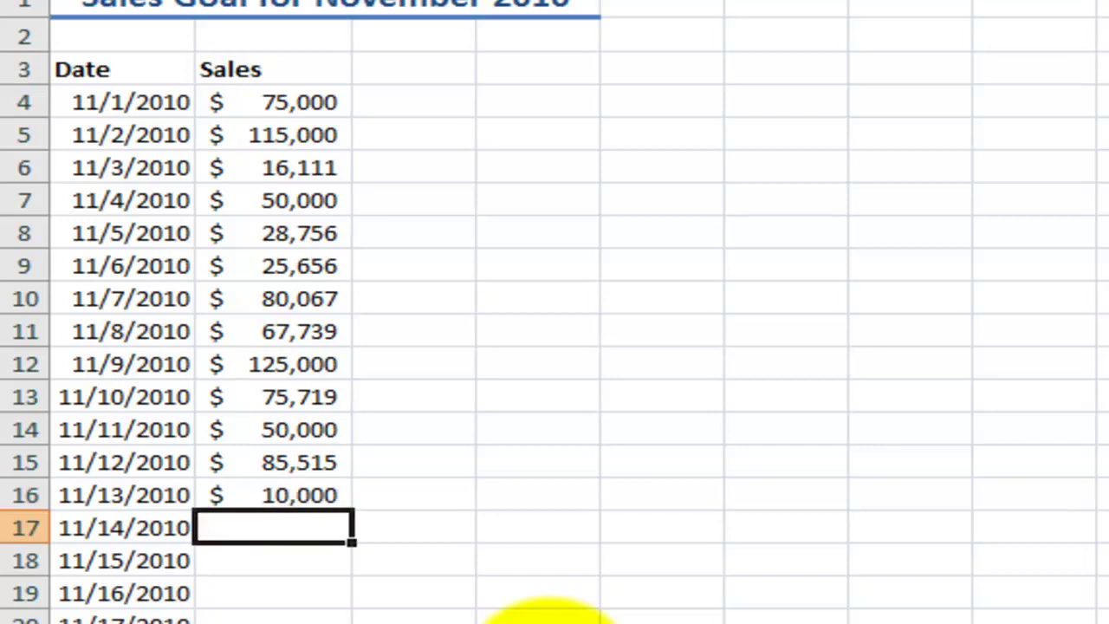
key(Up)
text(1,5)
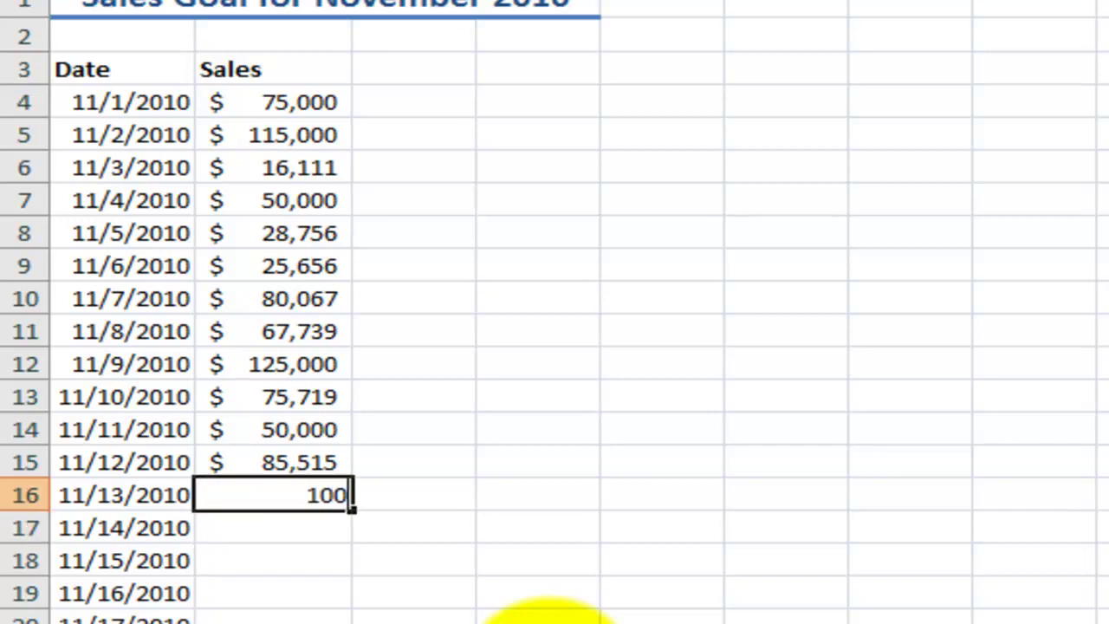
text(00,000)
key(Return)
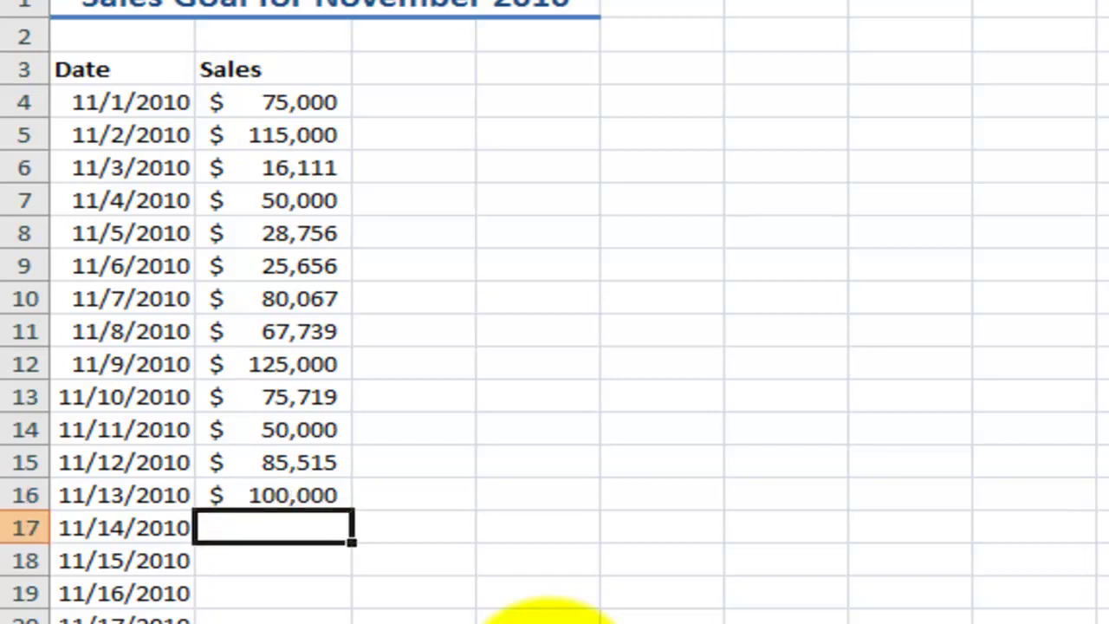
scroll(557, 390, down, 6)
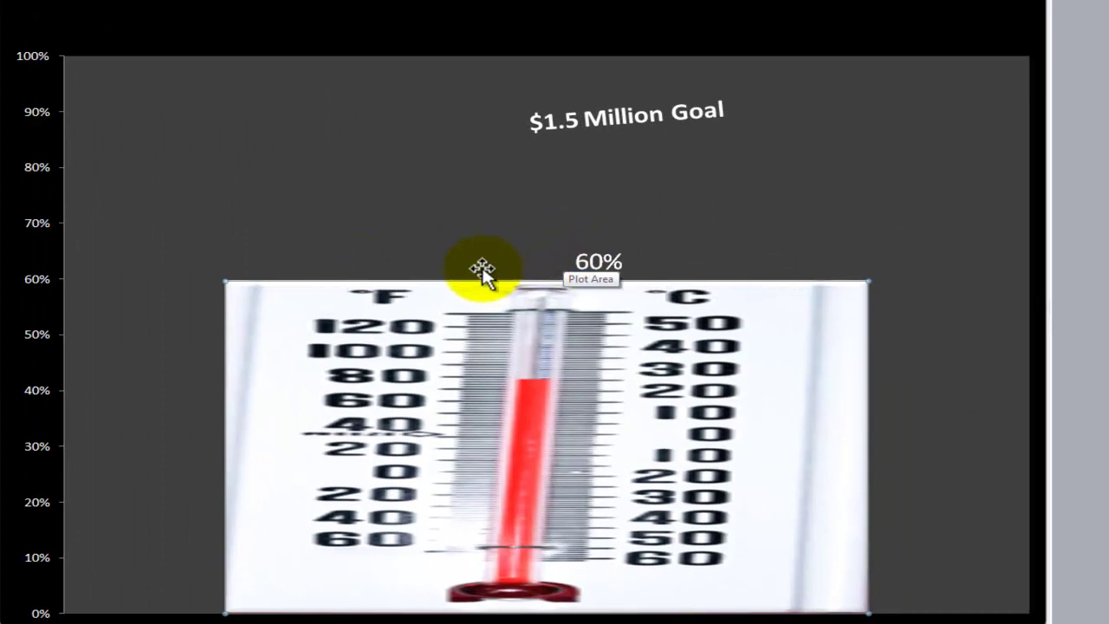
Select the 60% data label on the thermometer column.
click(589, 262)
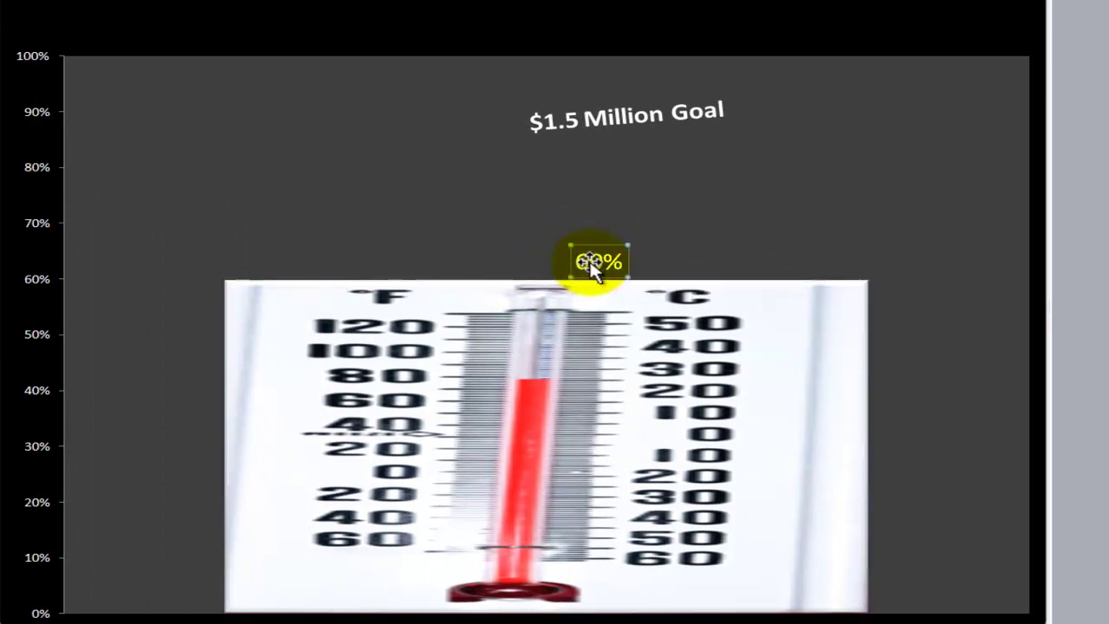